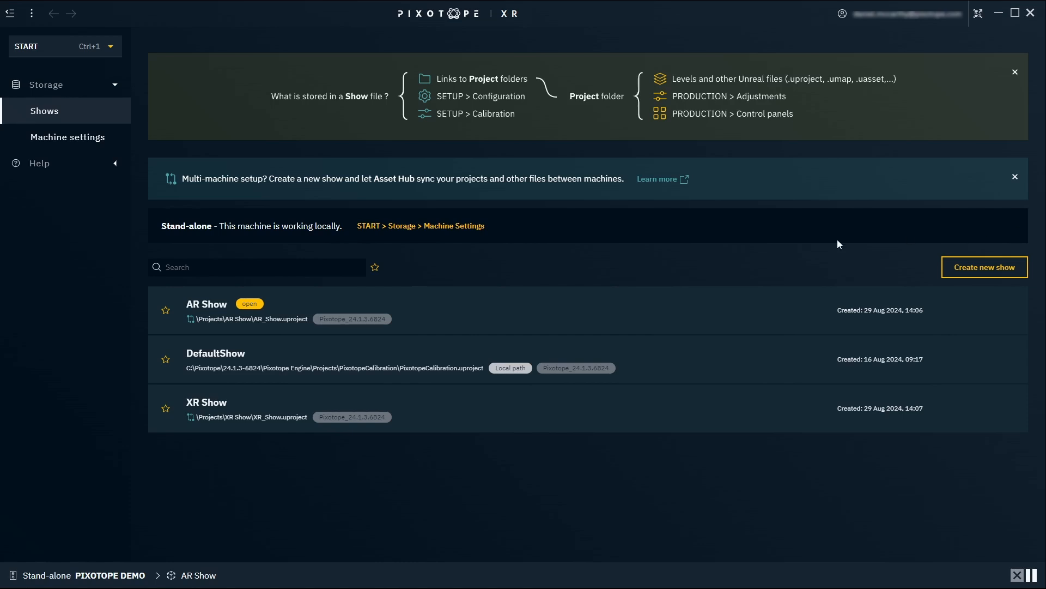
Step: Look through the SETUP and PRODUCTION views and return to the START view
left_click(113, 47)
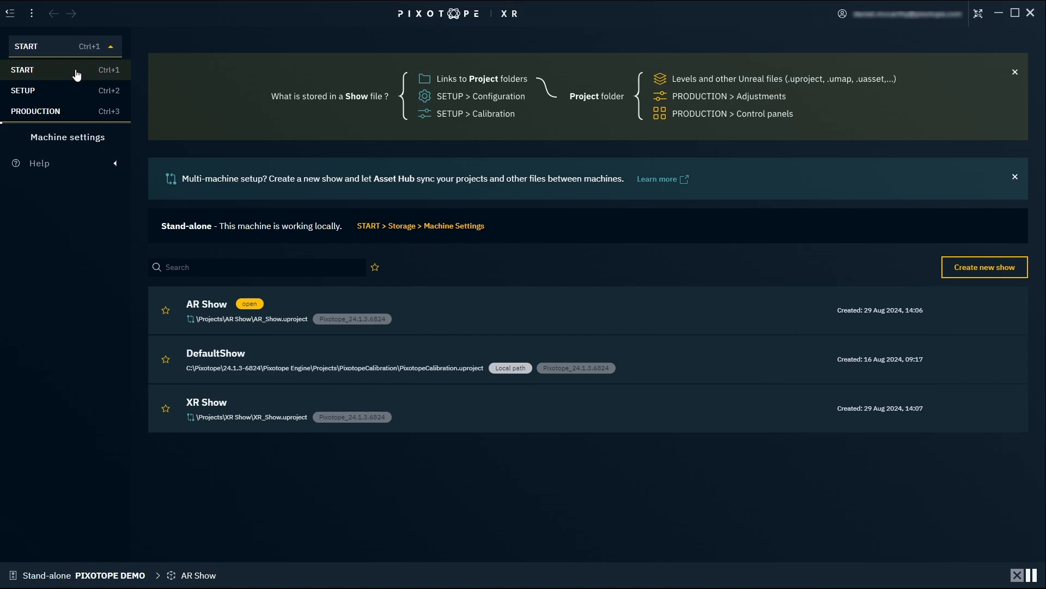
left_click(58, 91)
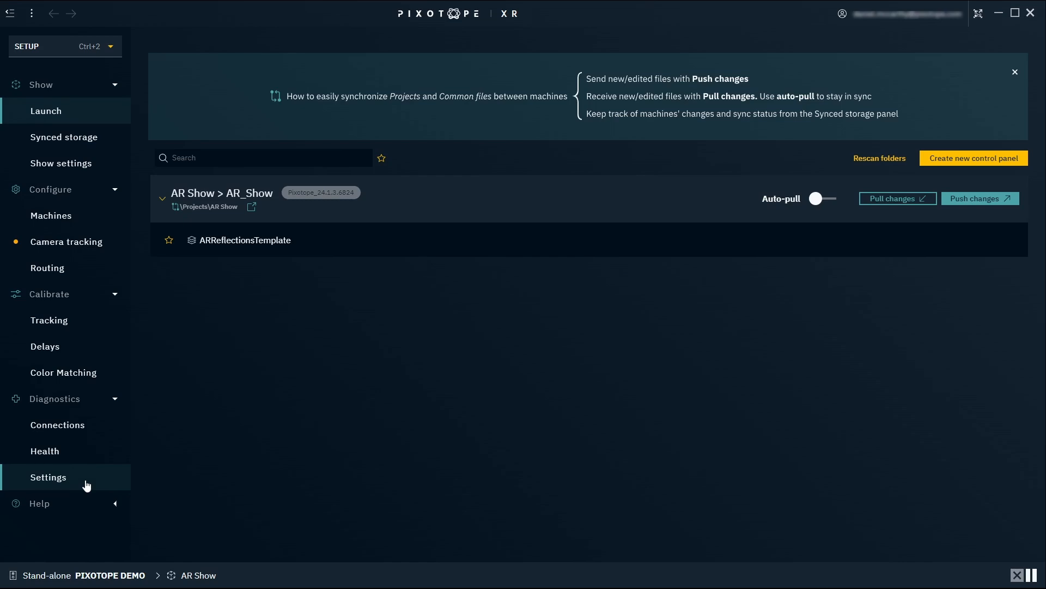
left_click(111, 47)
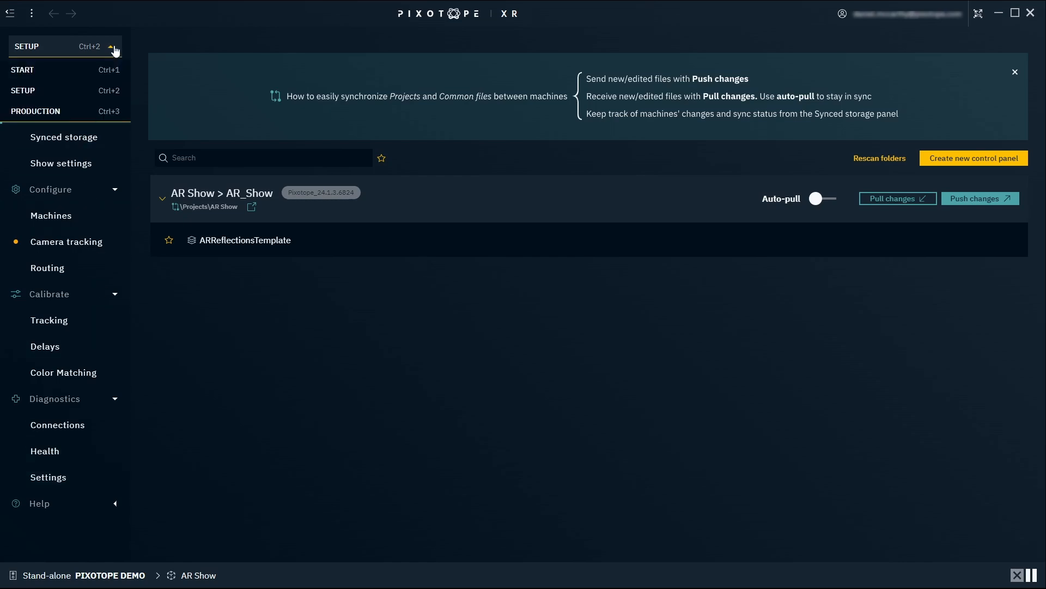
left_click(81, 112)
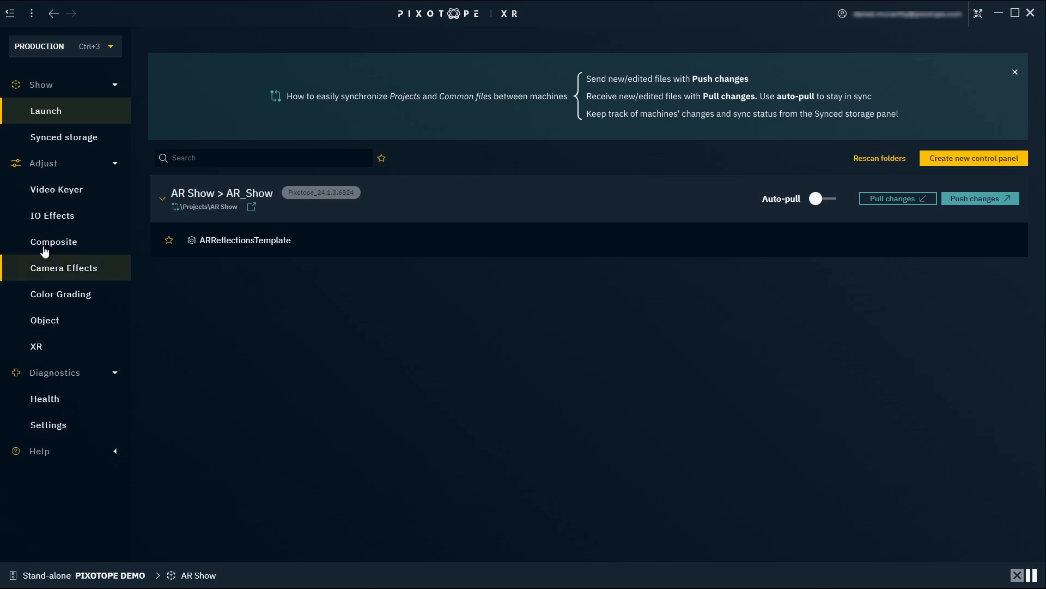
left_click(110, 45)
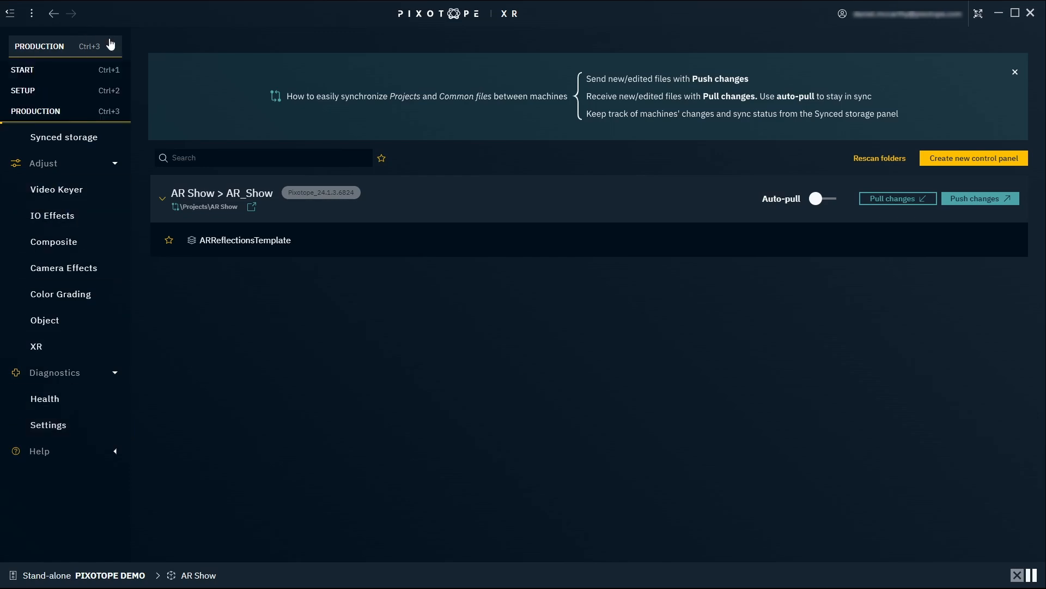
left_click(65, 72)
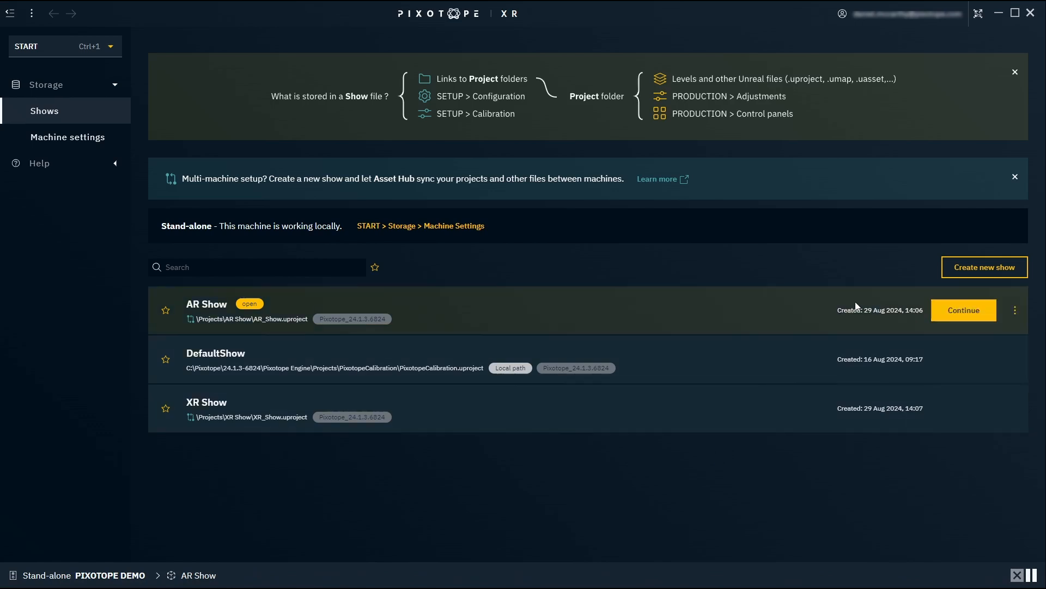
Step: Start creating a new show based on an existing project
left_click(1005, 269)
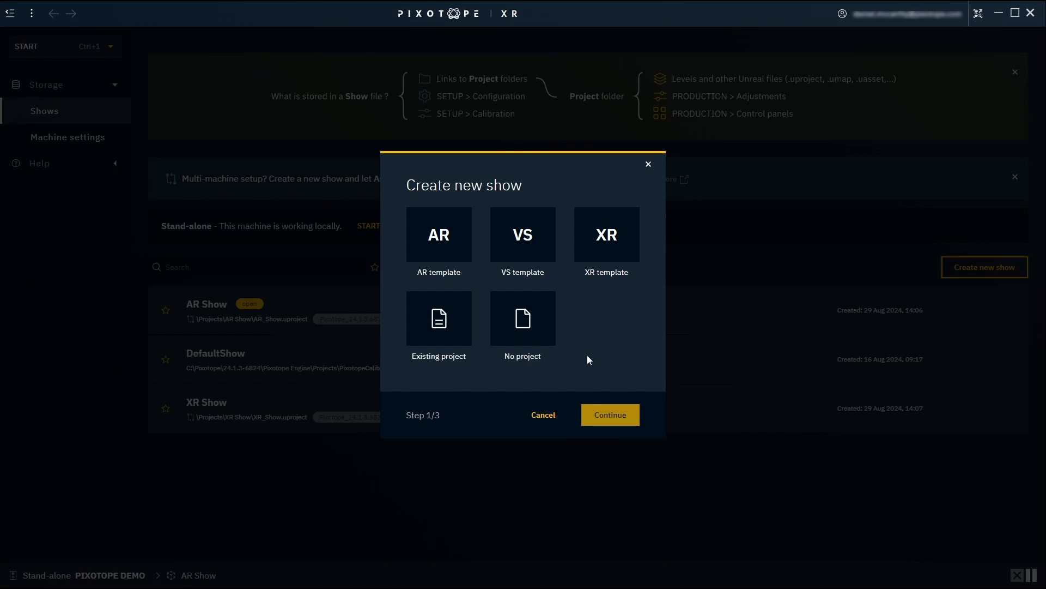
double_click(460, 318)
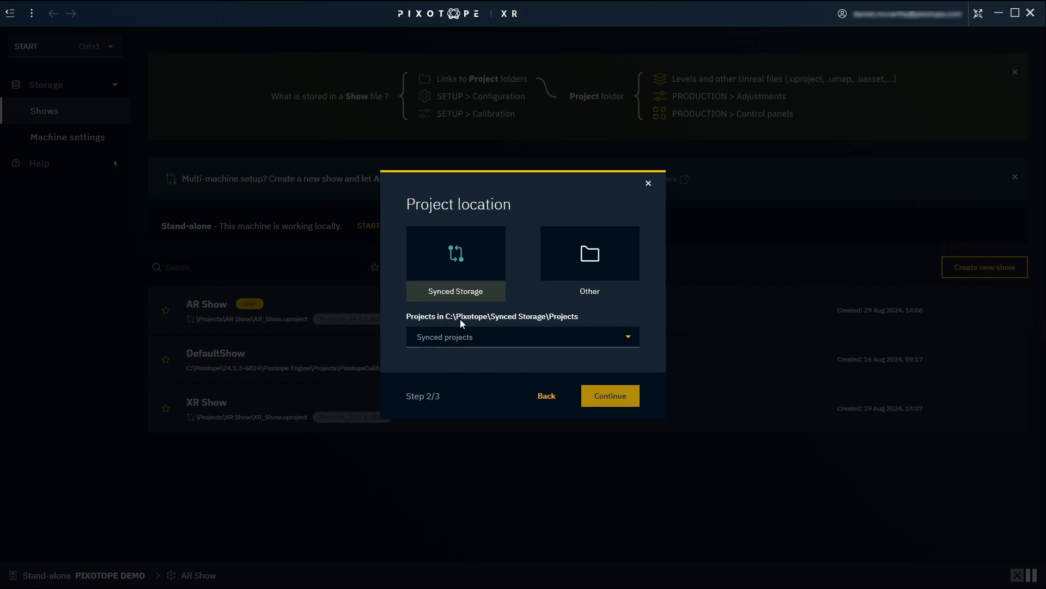
left_click(625, 337)
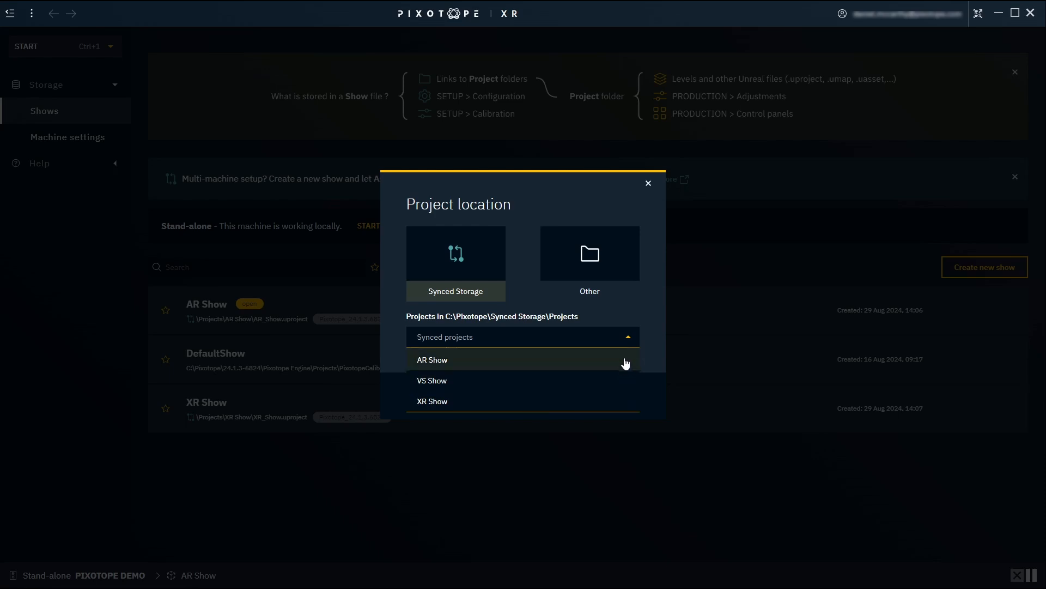
left_click(628, 339)
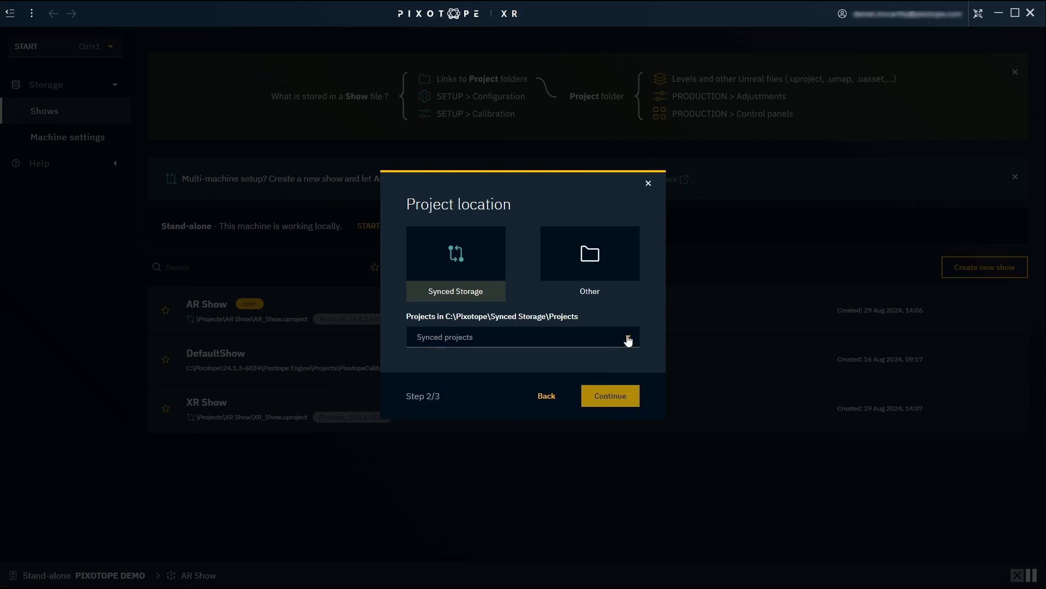
left_click(626, 262)
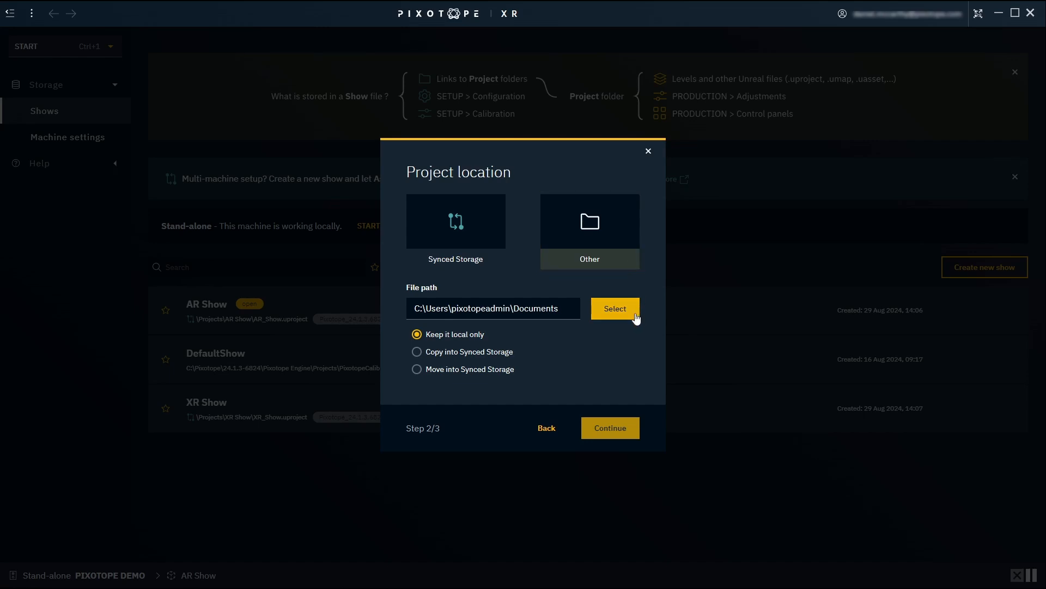
left_click(500, 226)
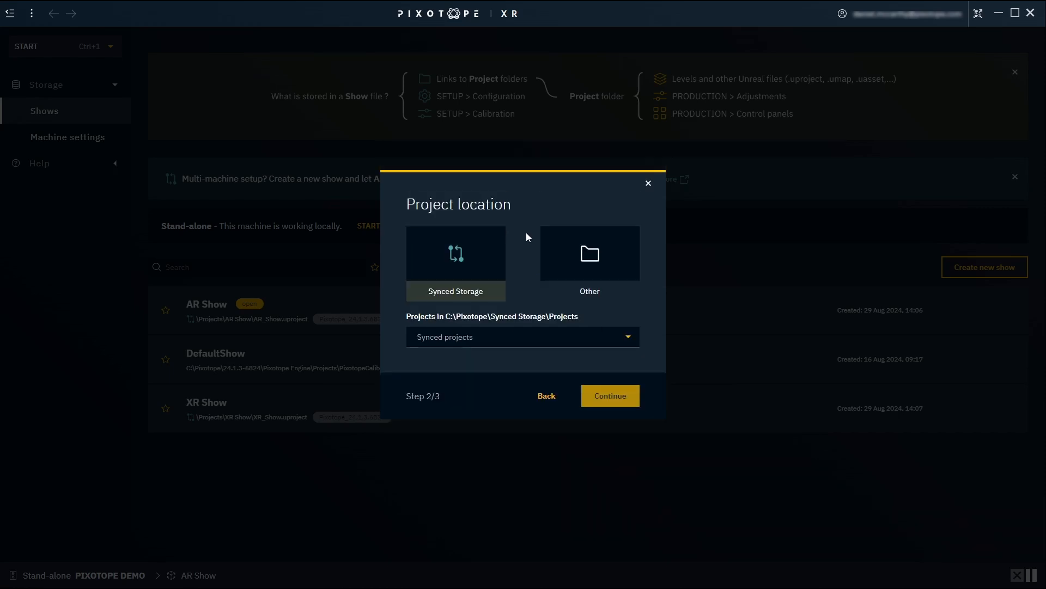
Step: Choose the synced project VS Show and create the show under the name VS Show
left_click(622, 343)
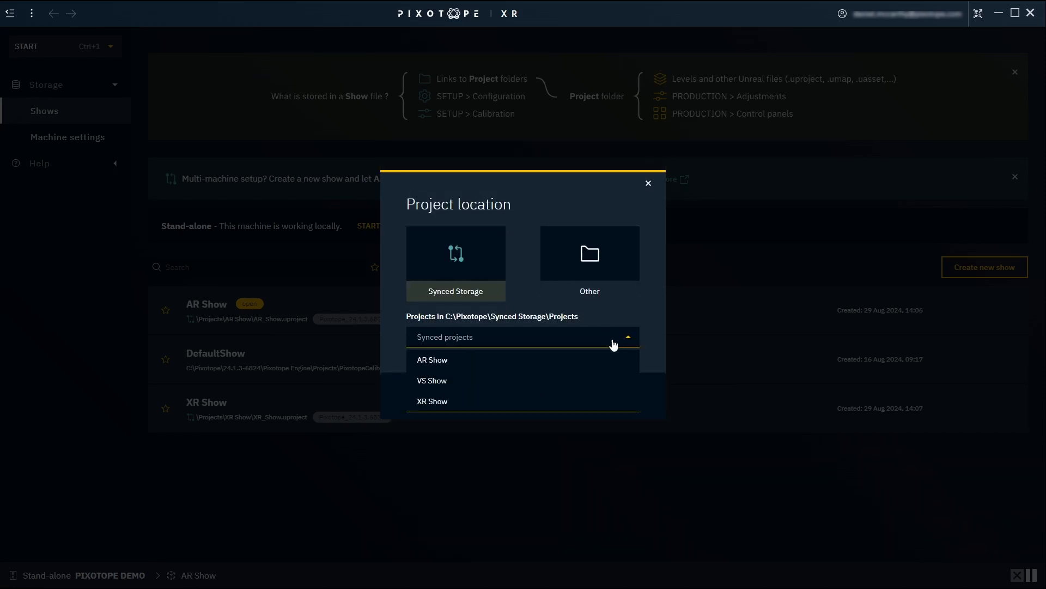
left_click(549, 379)
left_click(618, 396)
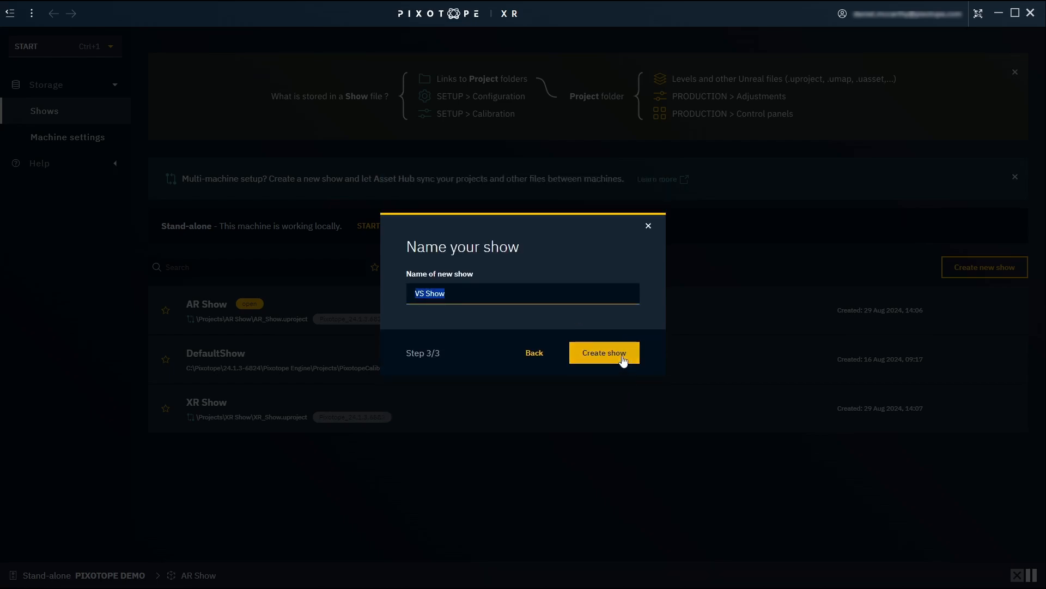
left_click(623, 359)
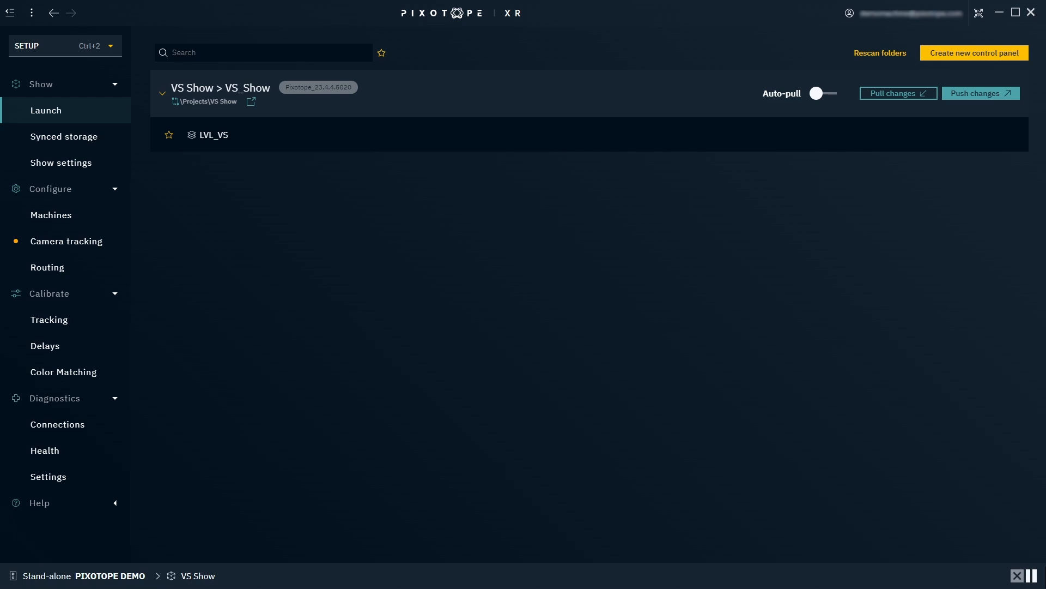
Step: Review the show settings, and add a camera system named Cam1 in the camera tracking configuration
mouse_move(502, 143)
left_click(103, 164)
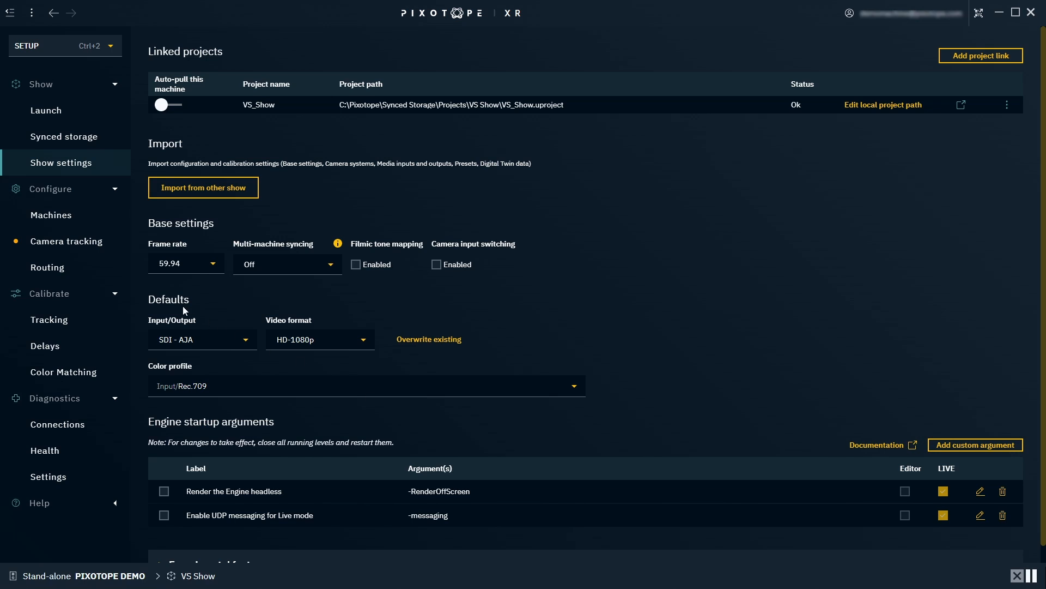
left_click(99, 253)
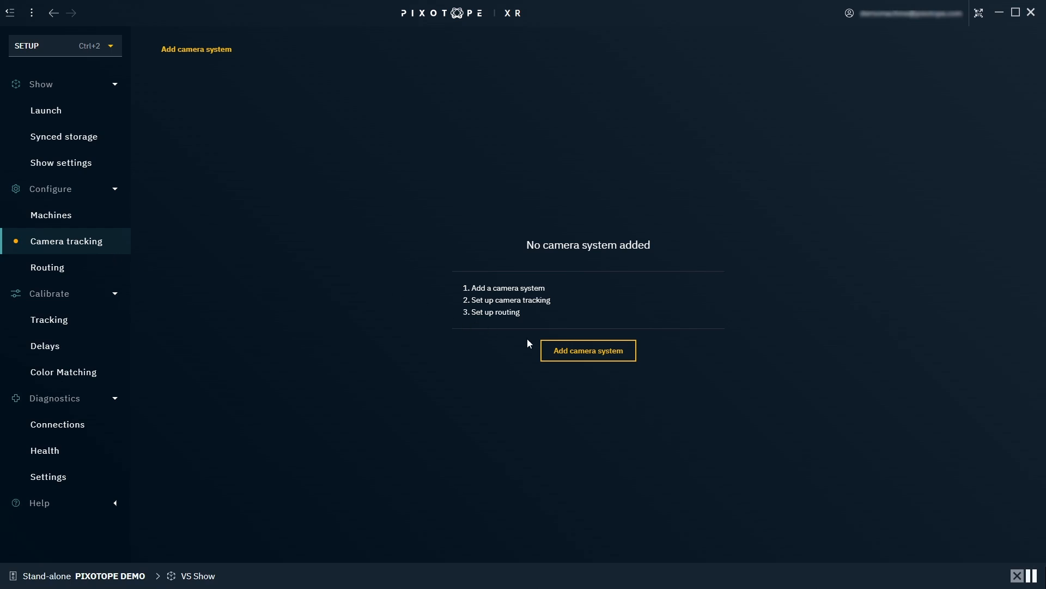
left_click(617, 359)
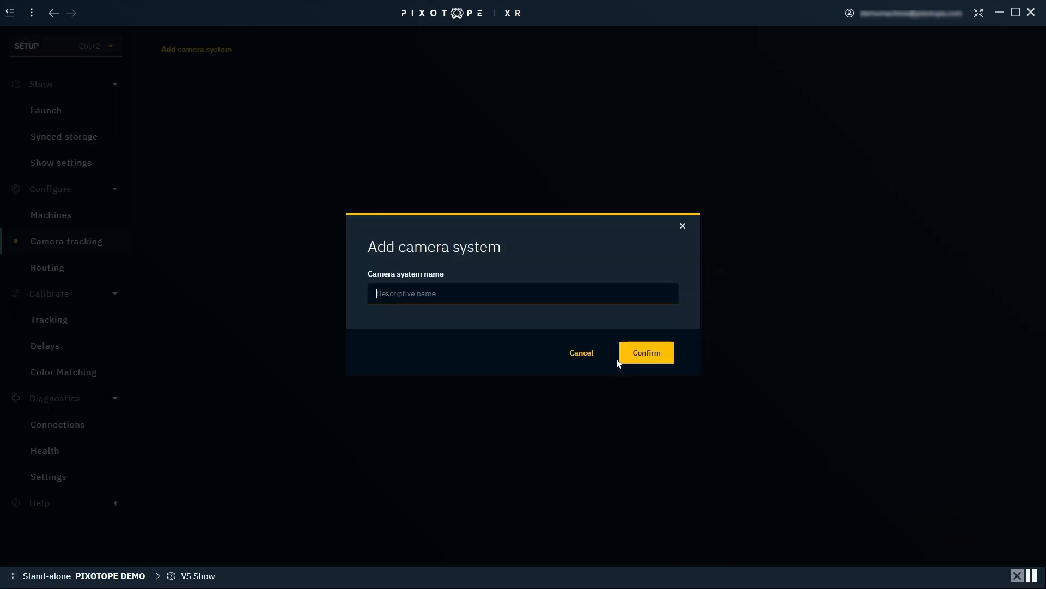
type("Cam1")
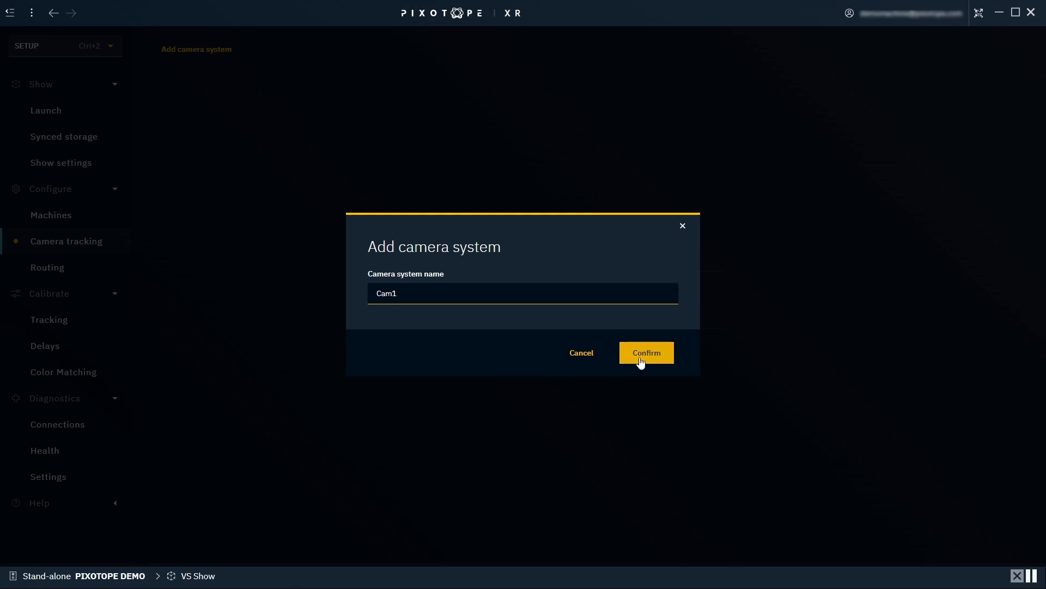
left_click(641, 361)
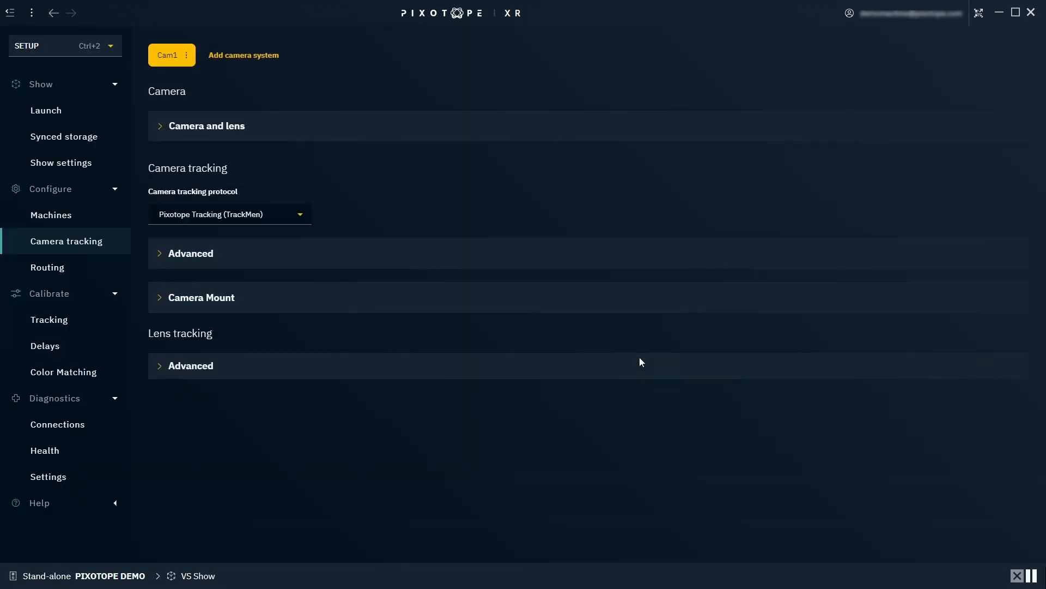
Step: Search Cam1's camera types for "Blackma" in the camera and lens settings, and clear the search without choosing a type
left_click(268, 136)
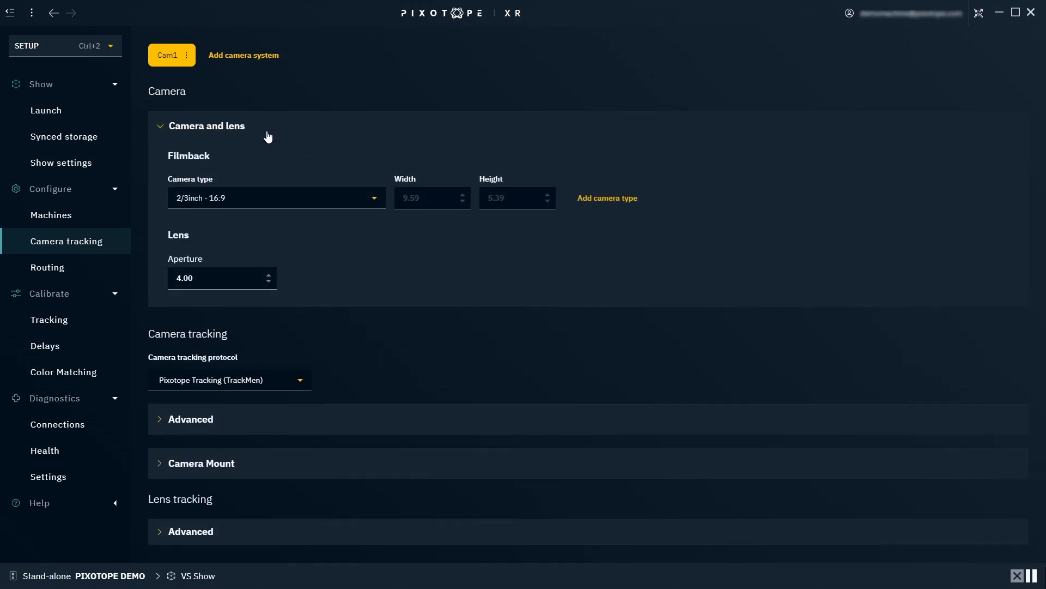
left_click(375, 199)
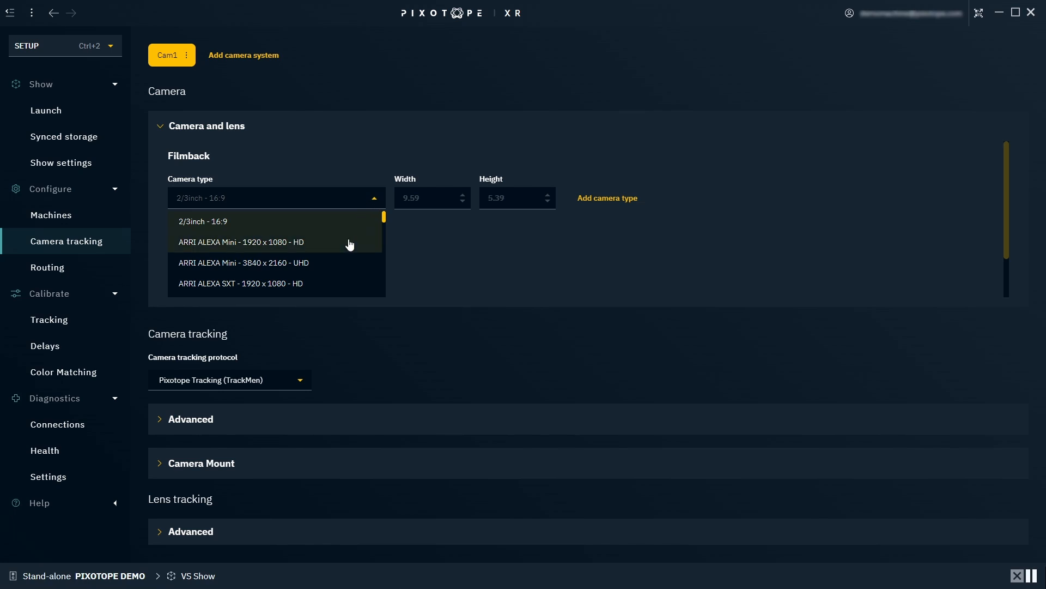
left_click(321, 195)
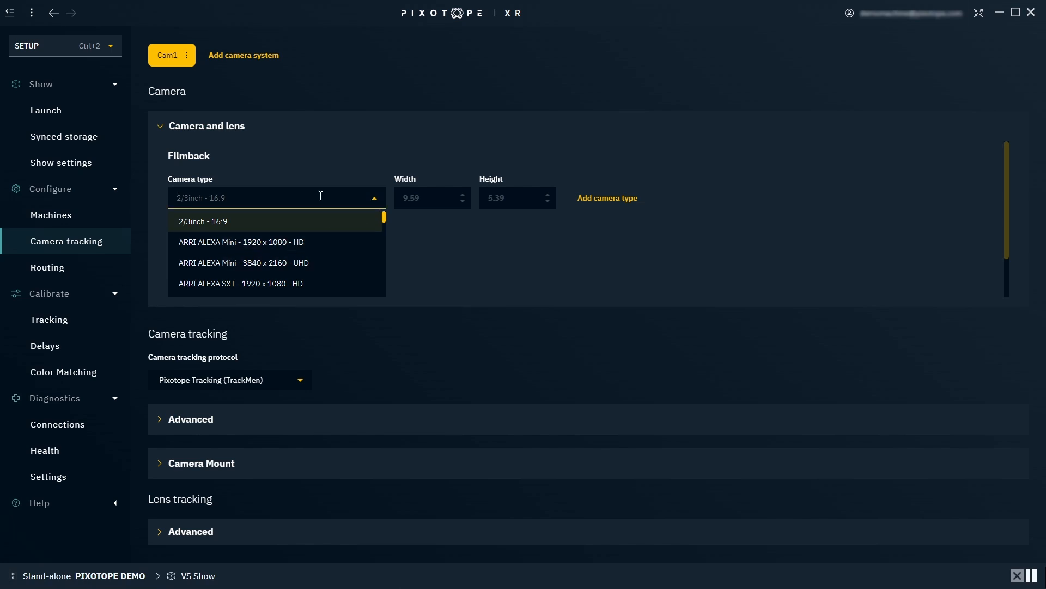
type("Blackma")
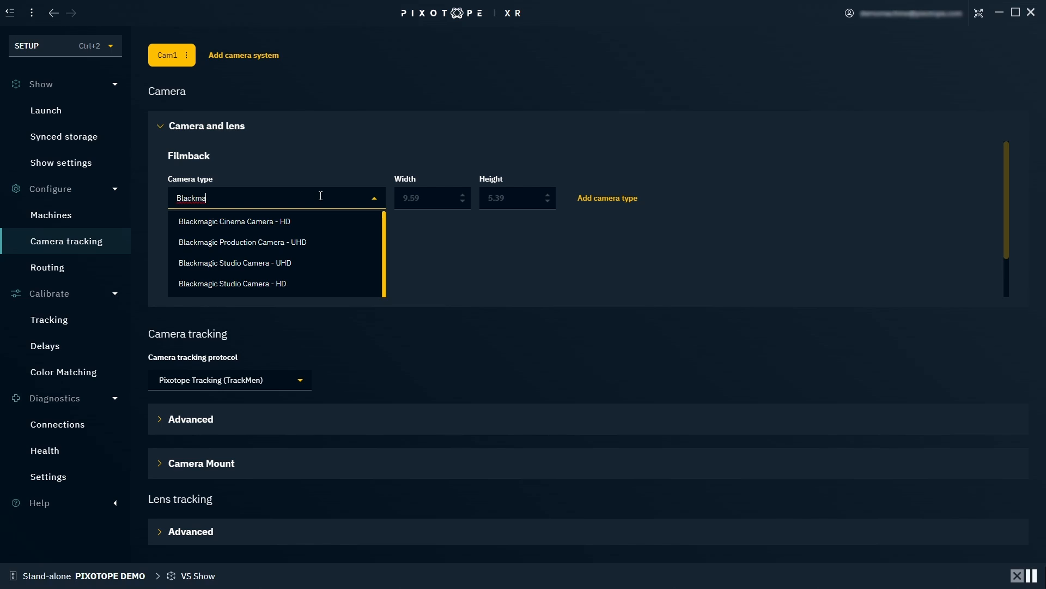
key("BackSpace")
key("BackSpace")
key("BackSpace")
key("BackSpace")
key("BackSpace")
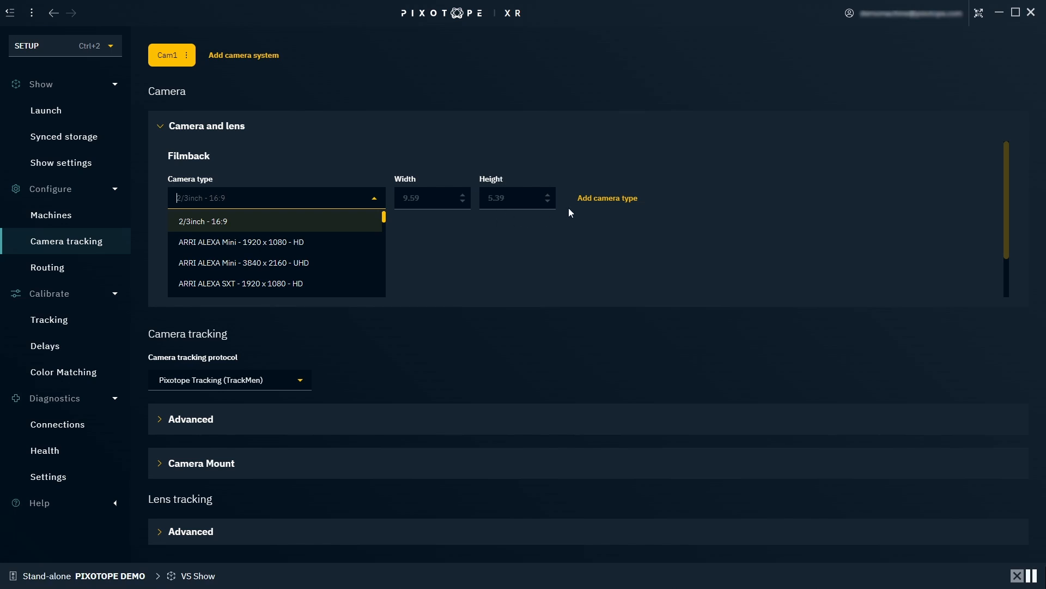
left_click(496, 180)
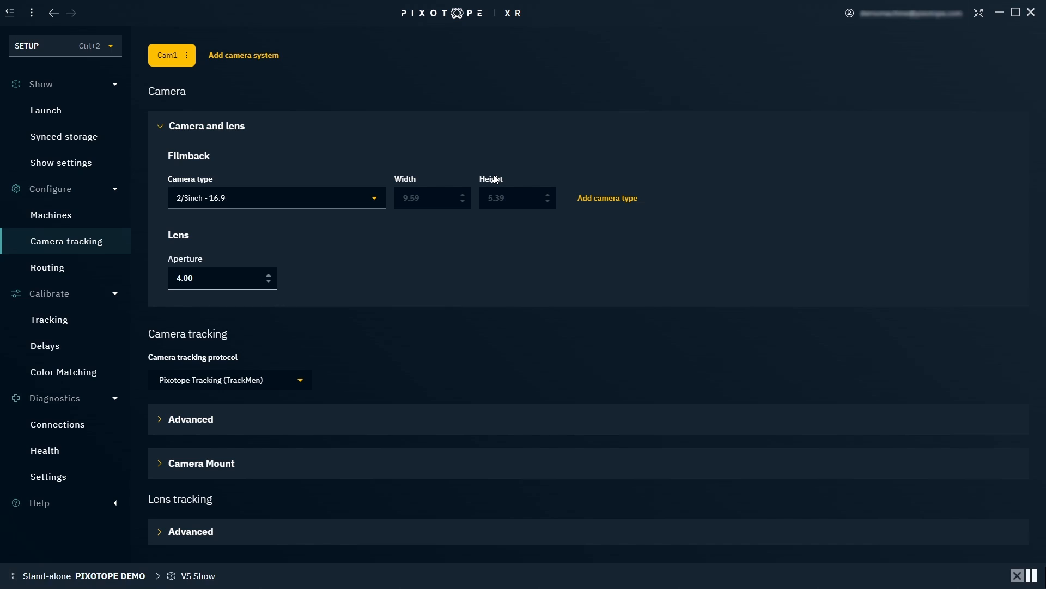
Step: Examine the fields for adding a custom camera type, cancel without adding one, and collapse the camera and lens settings
left_click(631, 198)
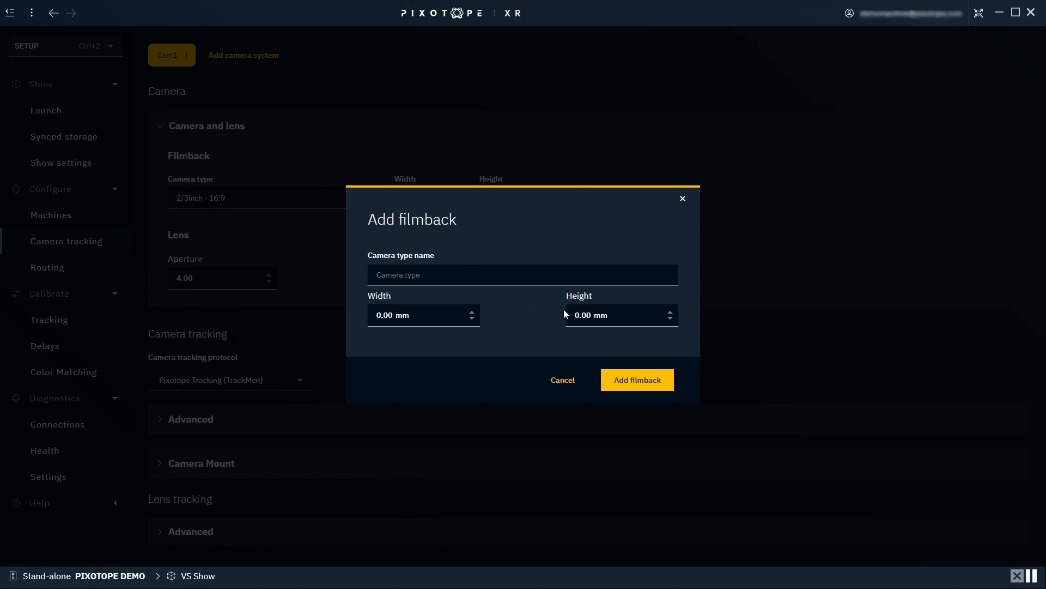
left_click(683, 200)
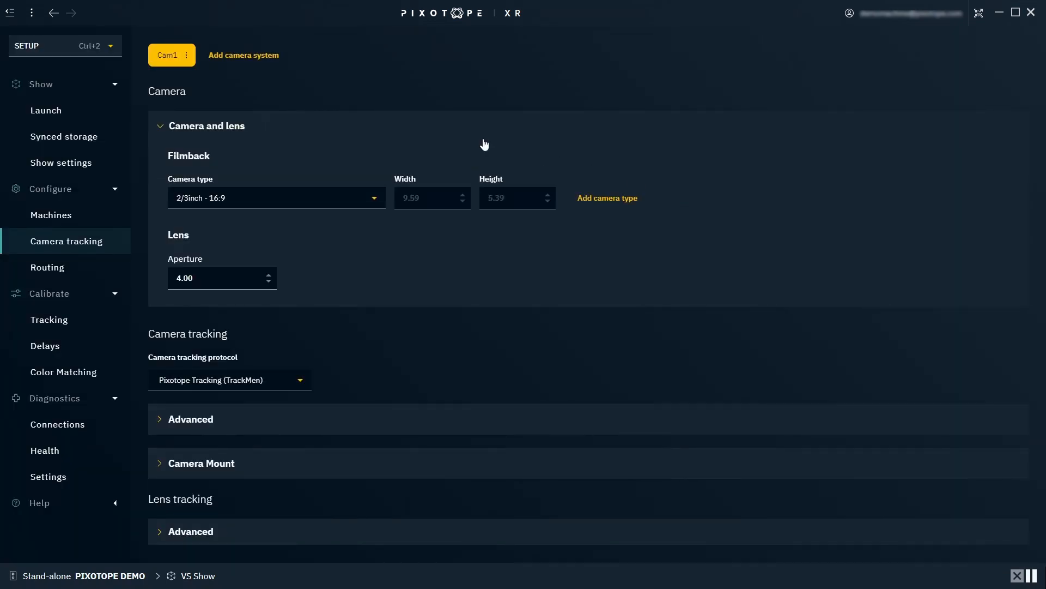
left_click(423, 124)
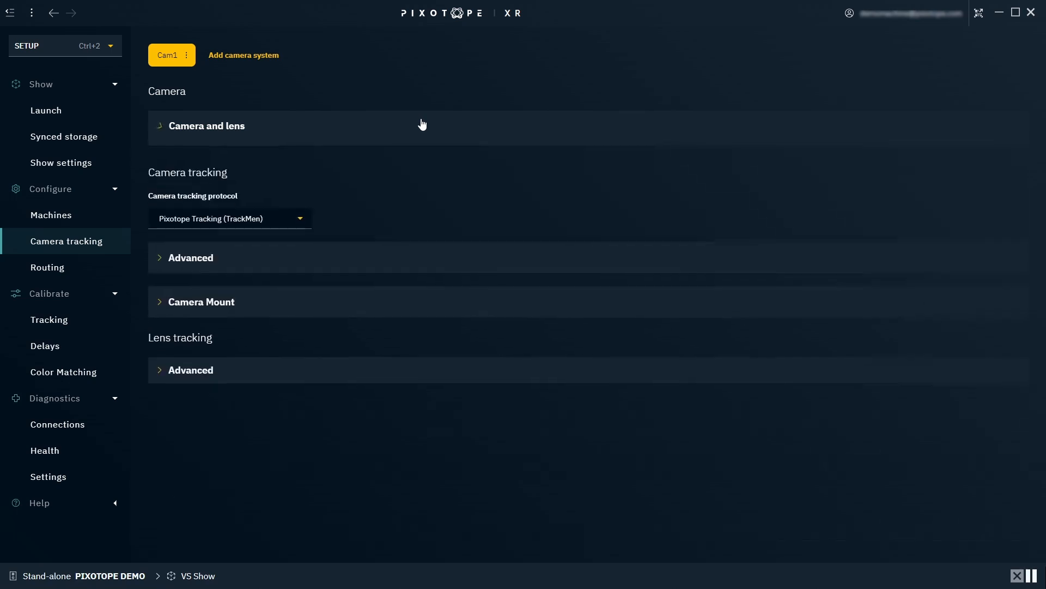
Step: Set Cam1's camera tracking protocol to FreeD D1 and review the advanced camera tracking settings
left_click(288, 215)
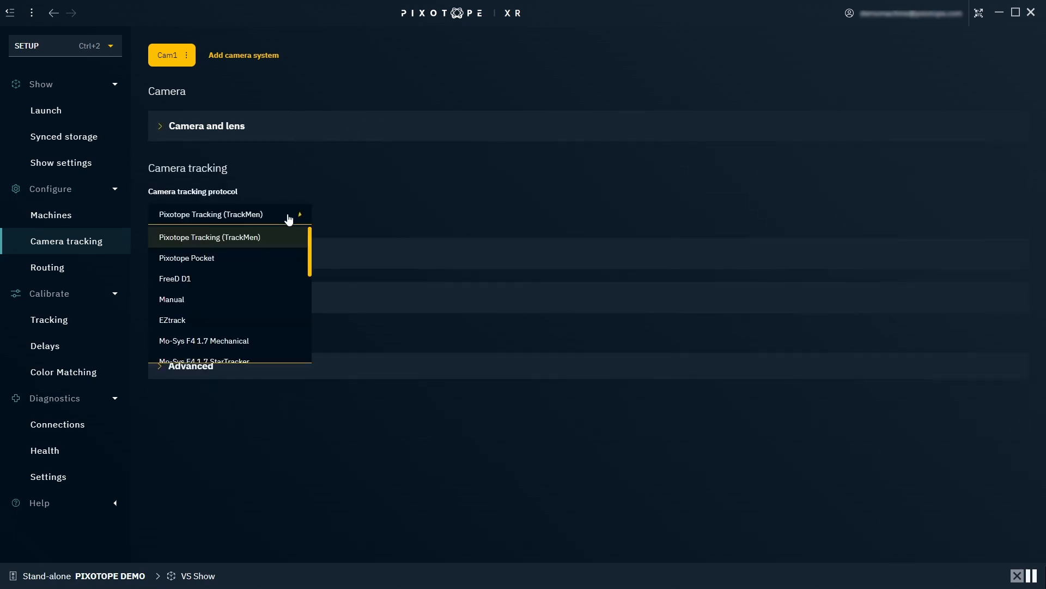
left_click(242, 280)
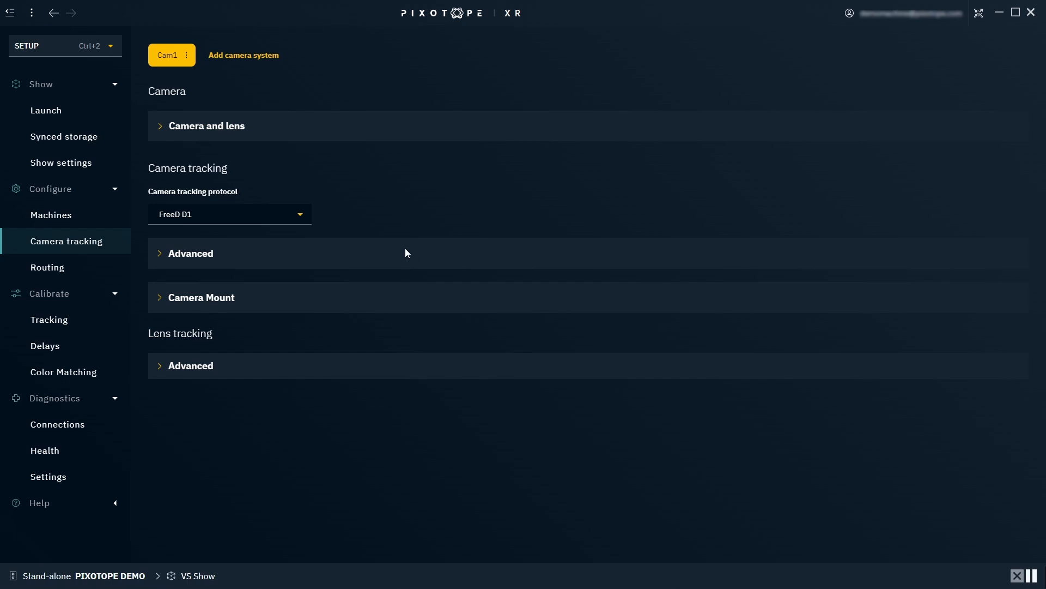
left_click(188, 255)
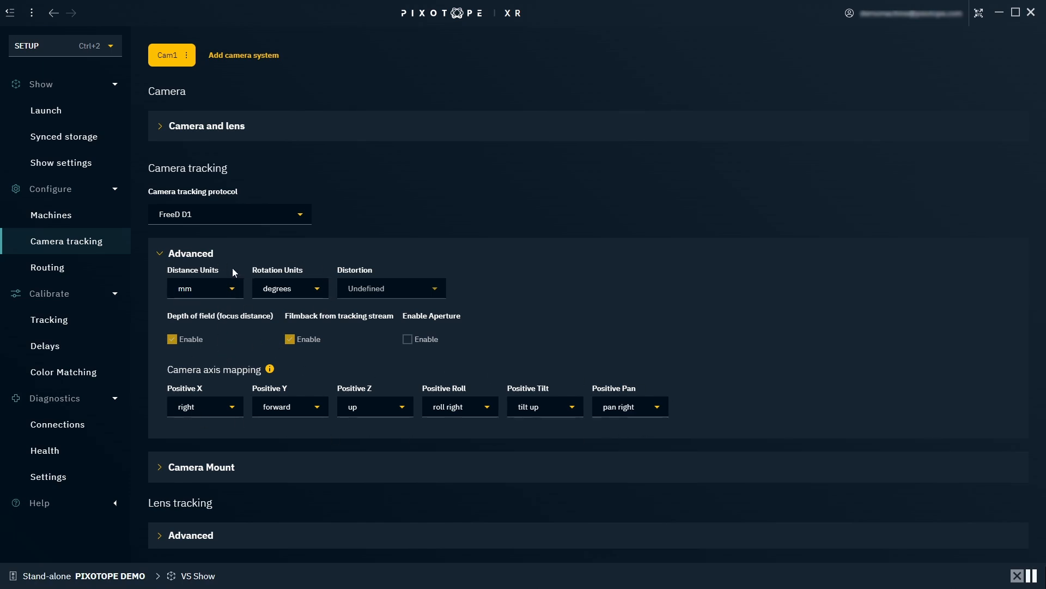
left_click(159, 254)
Step: Set Cam1's camera mount to Tripod/Dolly/Crane
left_click(162, 302)
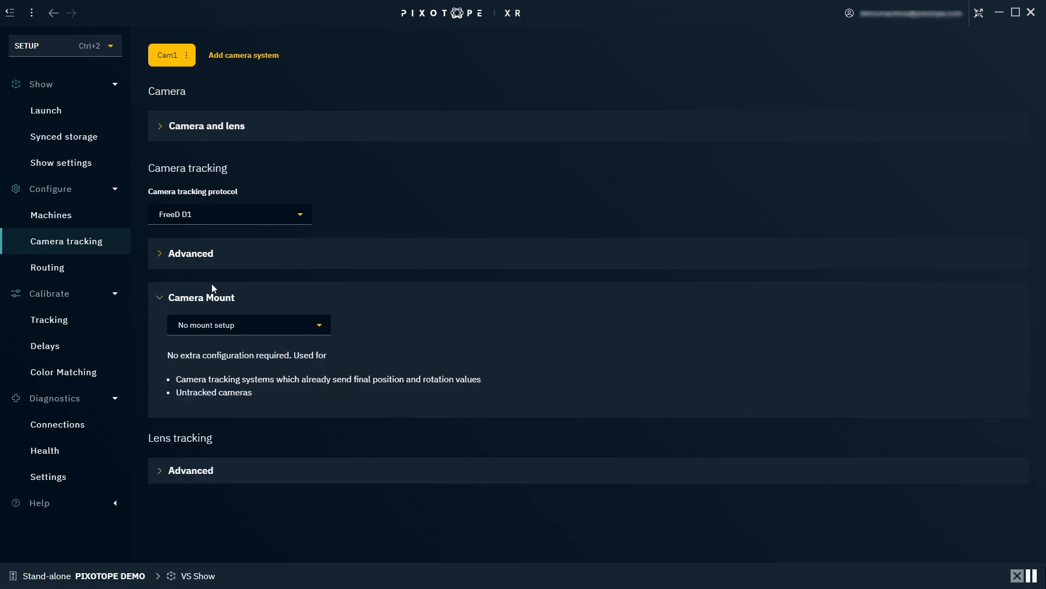
left_click(319, 325)
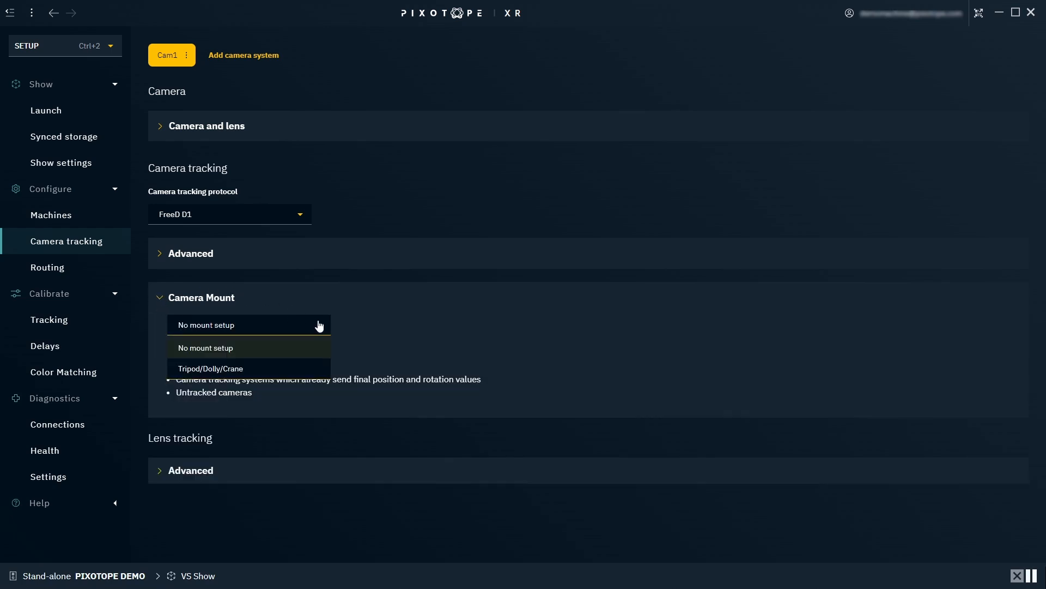
left_click(302, 369)
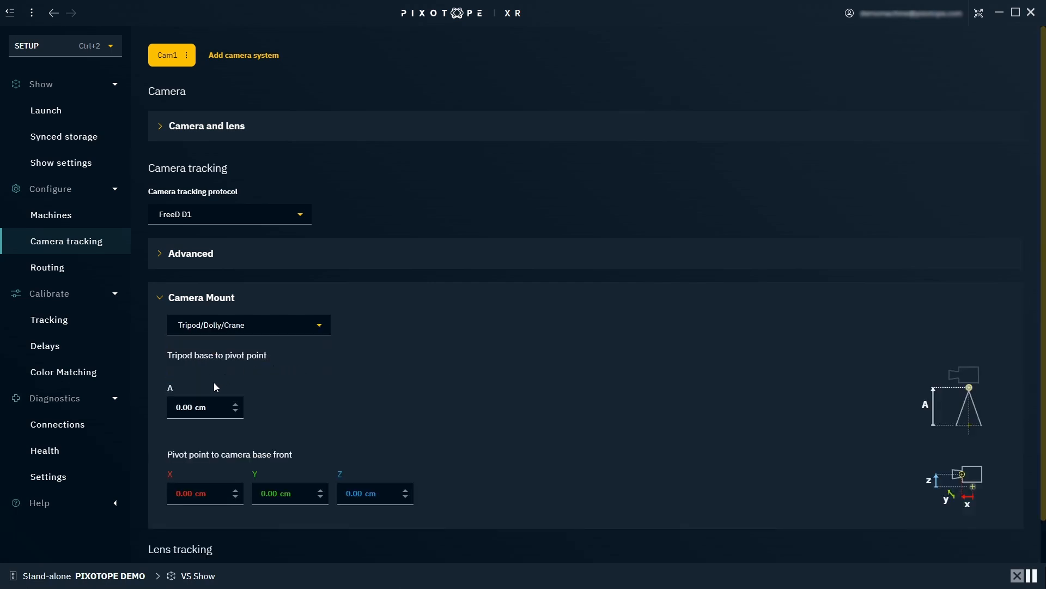
Step: Set the mount's tripod base to pivot point height A to 85 cm and the pivot point to camera base front Z offset to 15 cm
left_click(192, 406)
left_click_drag(192, 407, 163, 412)
type("85")
key("Return")
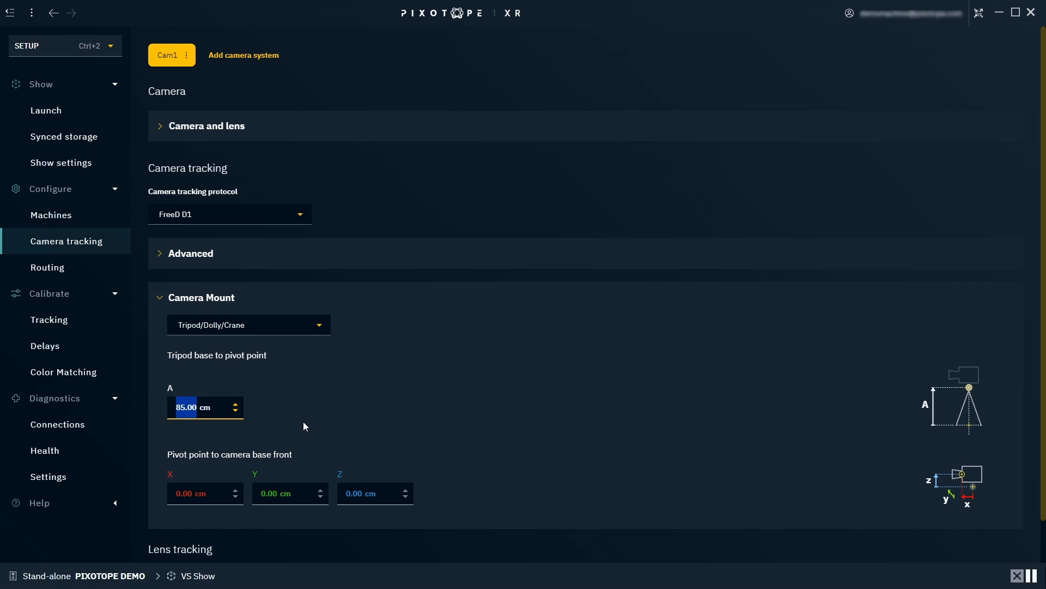
left_click_drag(363, 492, 343, 492)
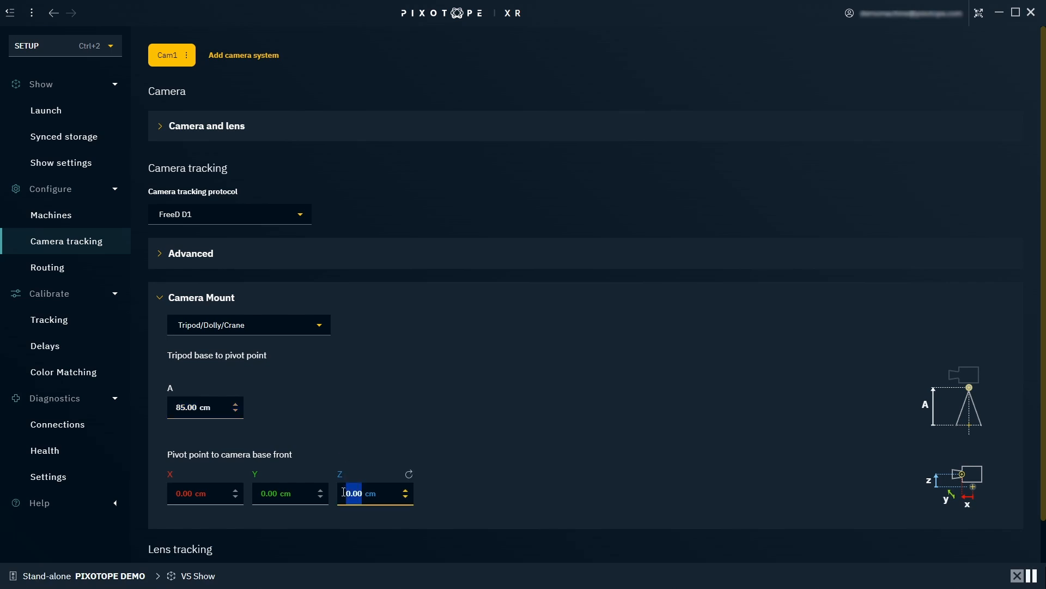
type("15")
key("Return")
left_click(295, 300)
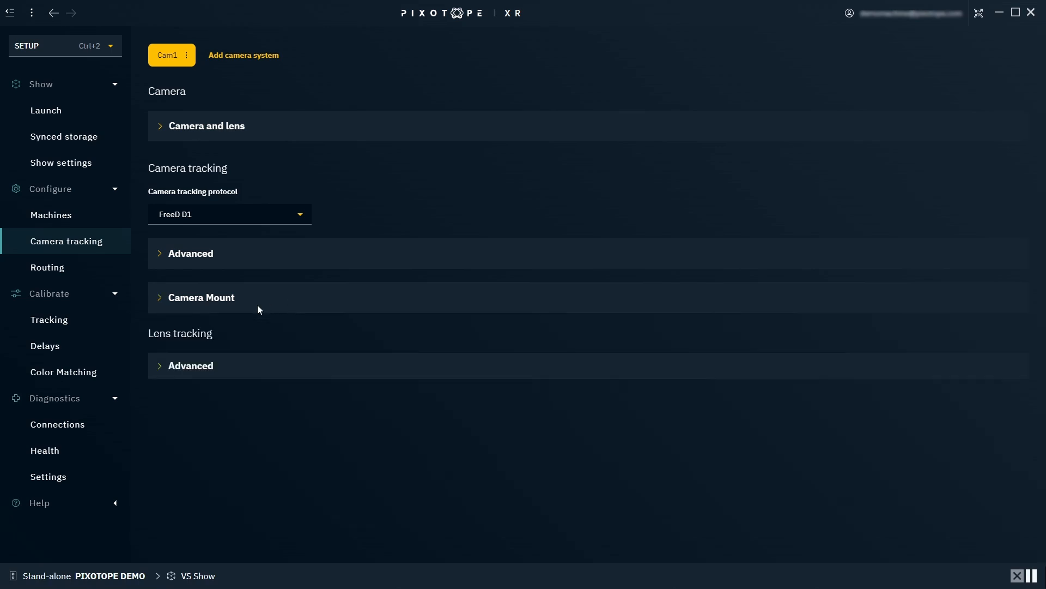
Step: Enable the lens file in Cam1's advanced lens tracking settings and choose Panasonic AW-UE150.cts
left_click(236, 369)
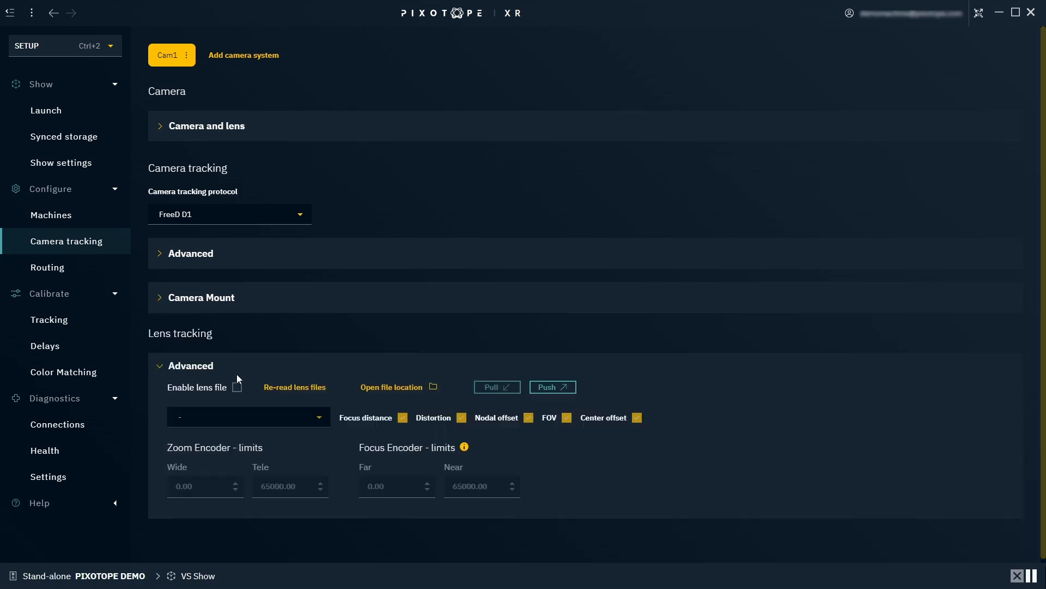
left_click(238, 387)
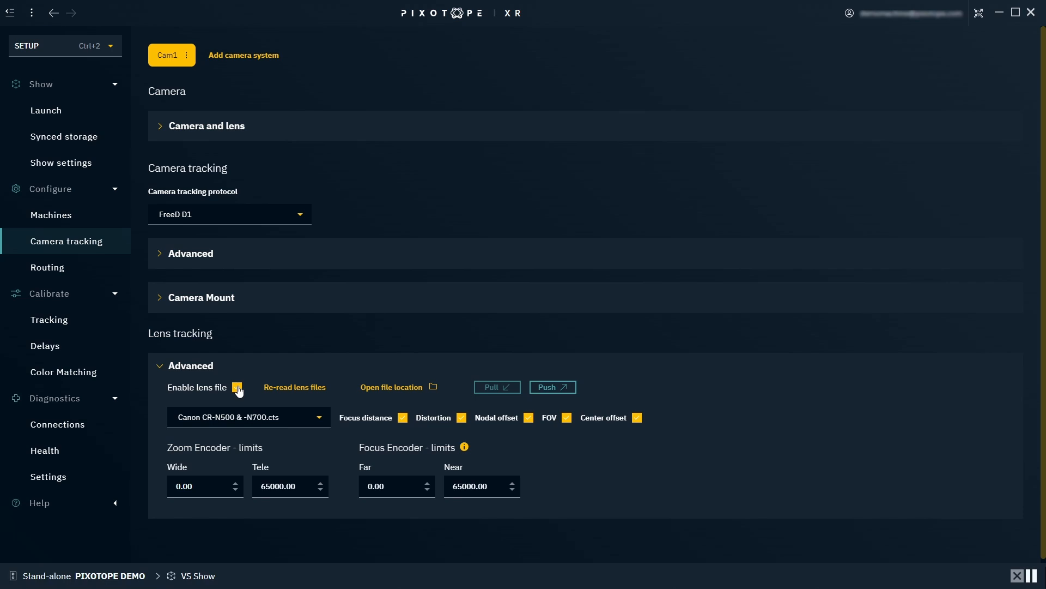
left_click(320, 418)
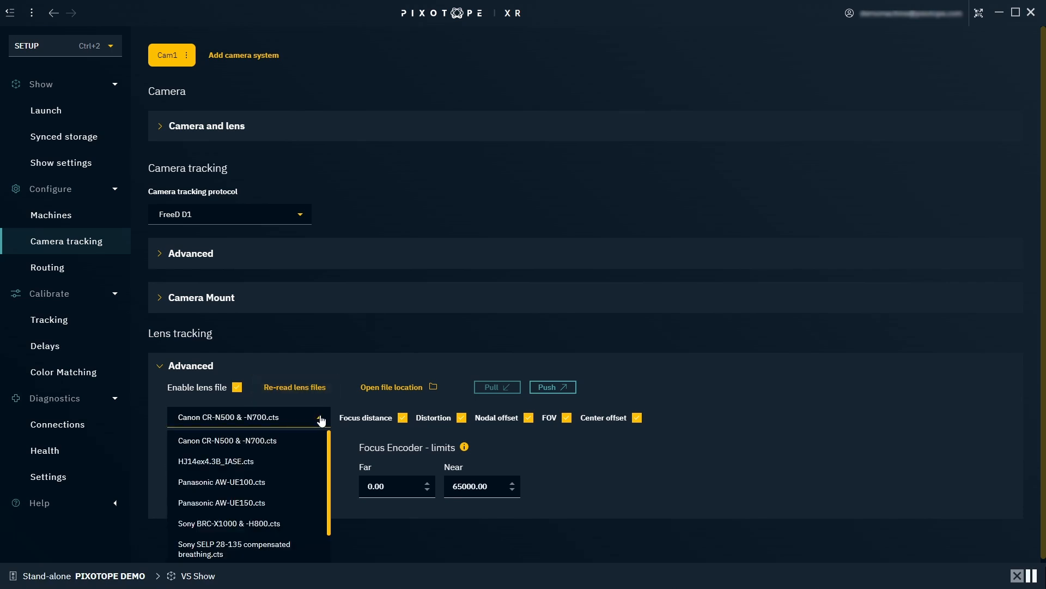
left_click(286, 503)
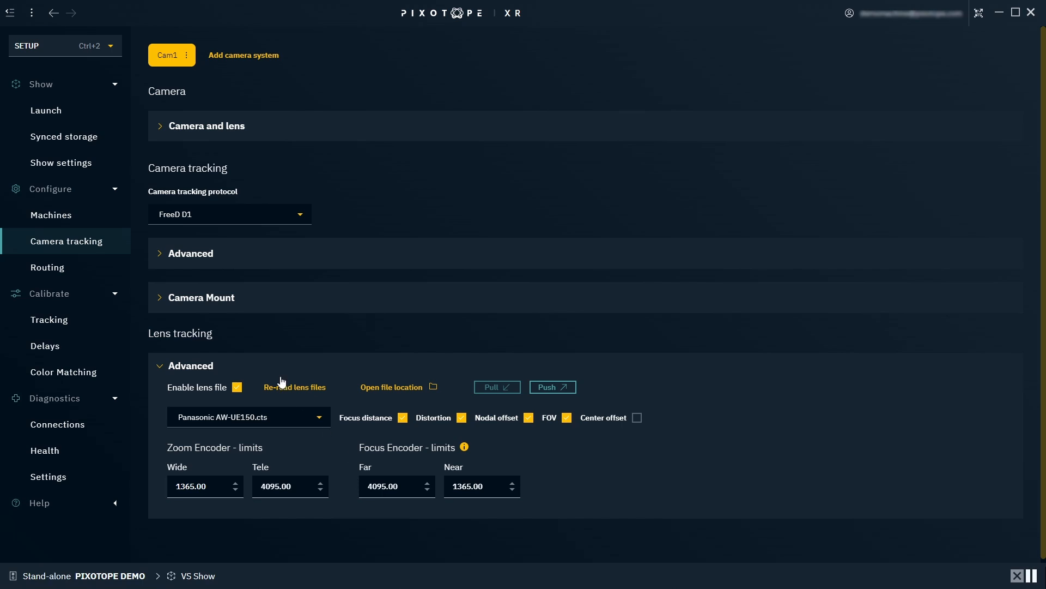
Step: Route the Cam1 camera system to the stand-alone machine and set its SDI - AJA input source to 1
left_click(94, 271)
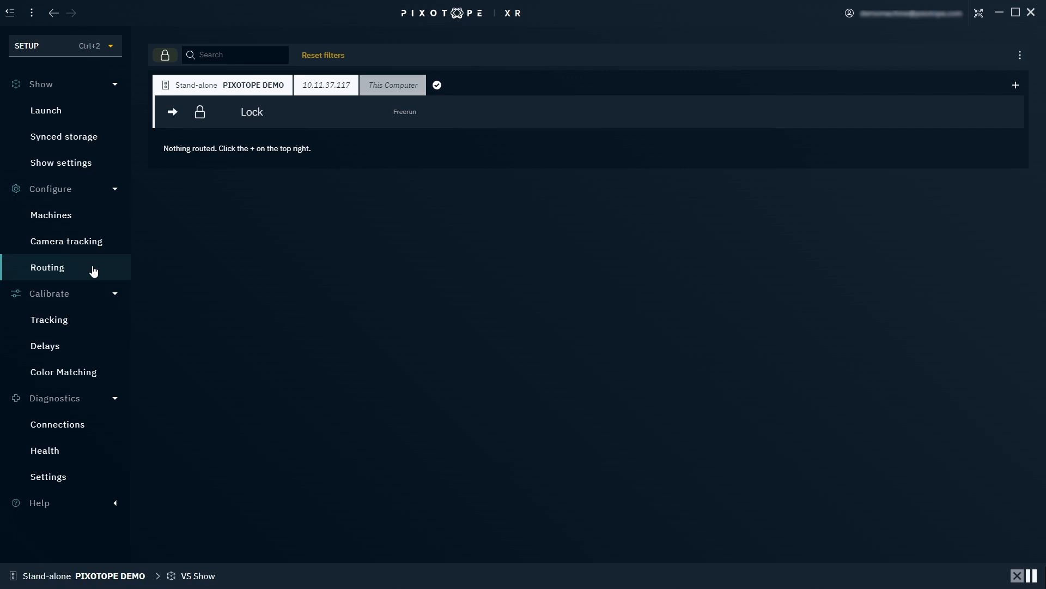
mouse_move(734, 136)
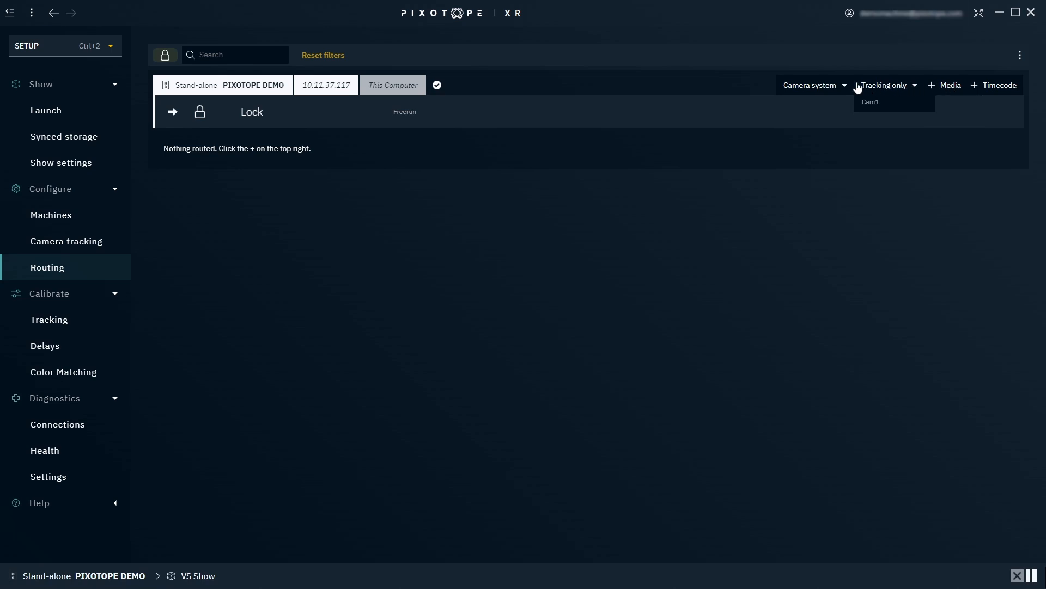
mouse_move(832, 87)
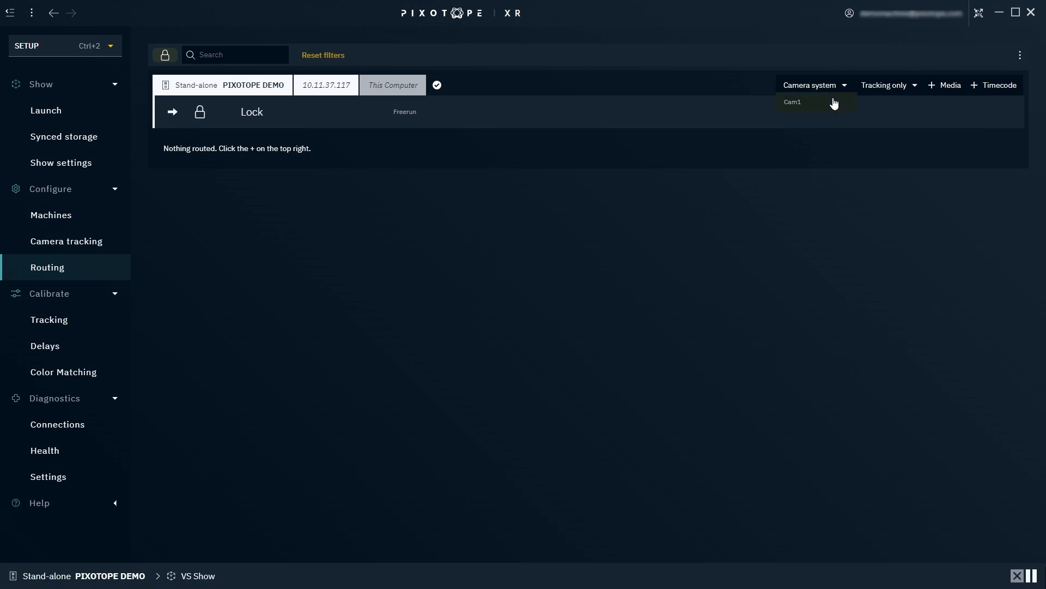
left_click(835, 104)
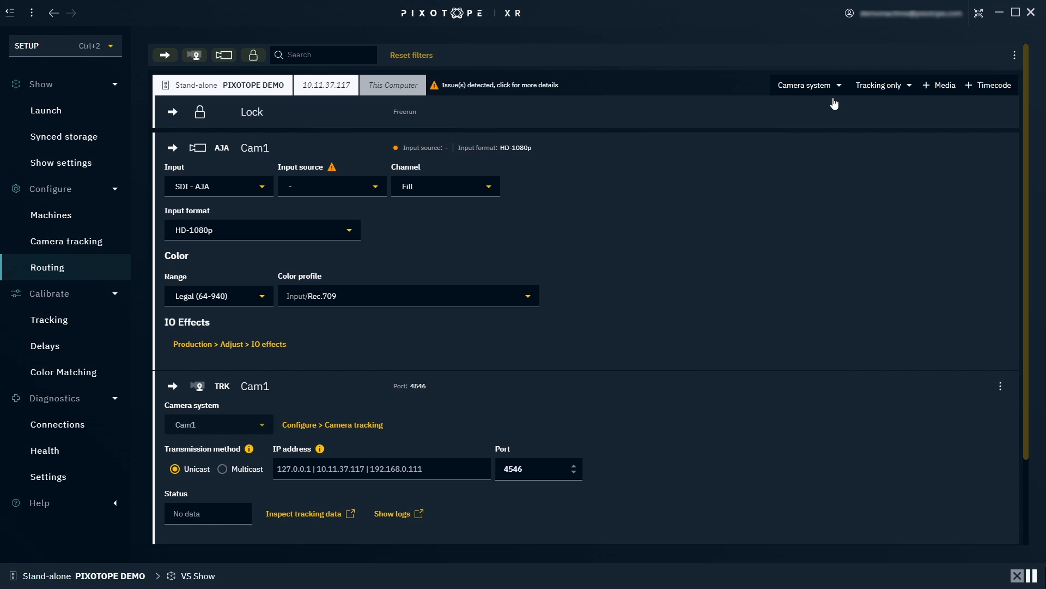
left_click(374, 188)
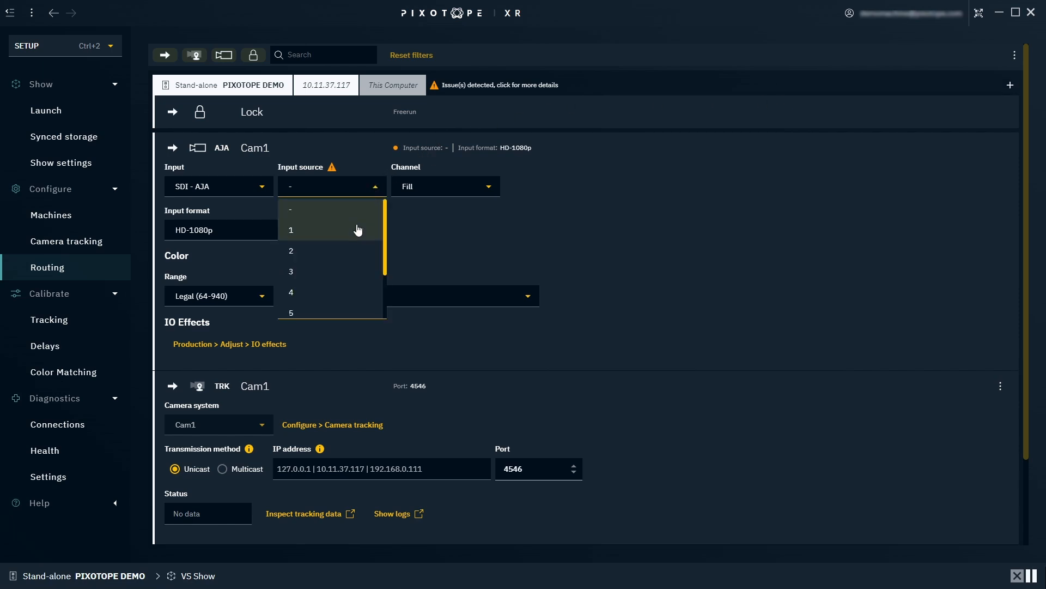
left_click(358, 230)
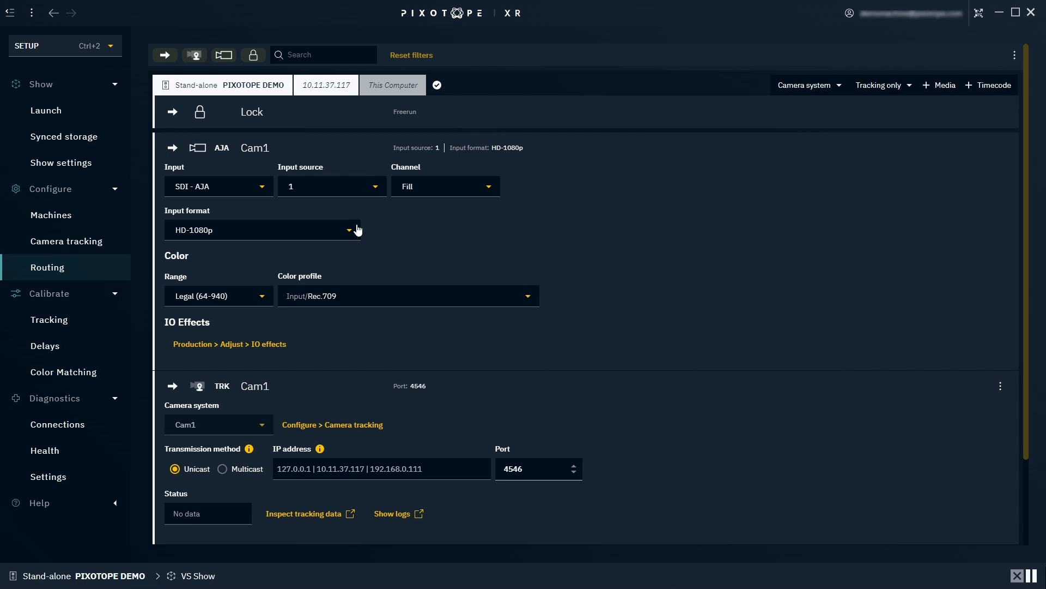
Step: Review the channel options for Cam1's AJA input, keep Fill, and collapse the input's settings
left_click(490, 186)
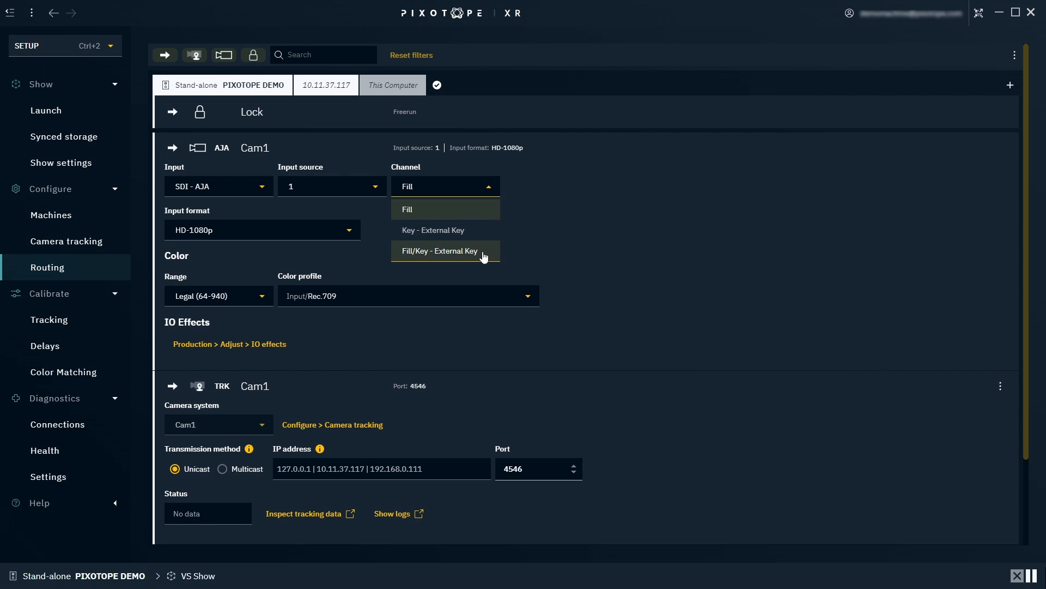
left_click(539, 229)
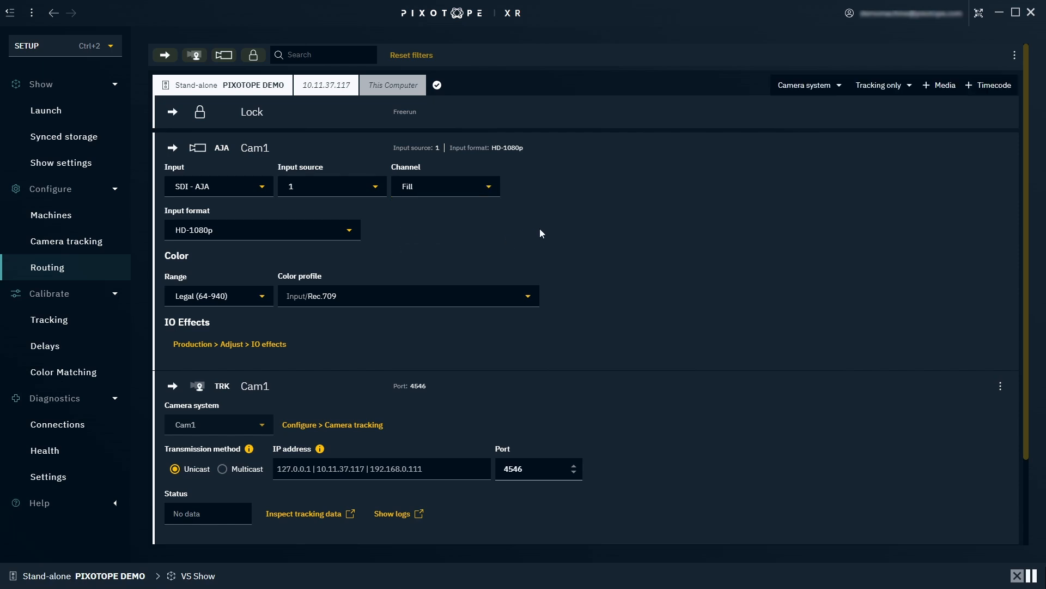
left_click(168, 153)
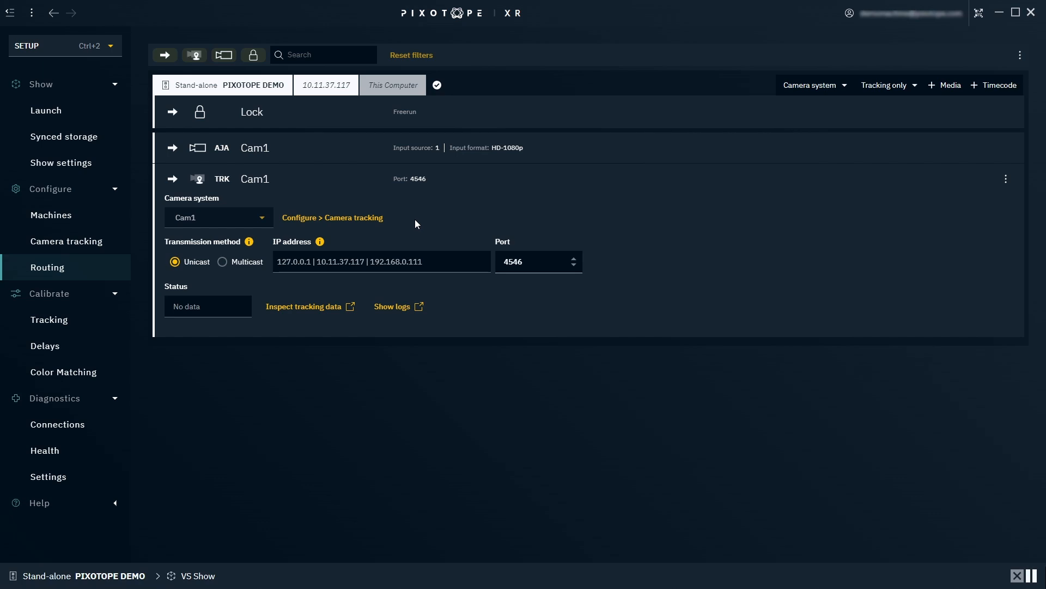
Step: Set the port of Cam1's tracking routing to 1111
left_click_drag(547, 262, 490, 263)
type("1111")
double_click(507, 266)
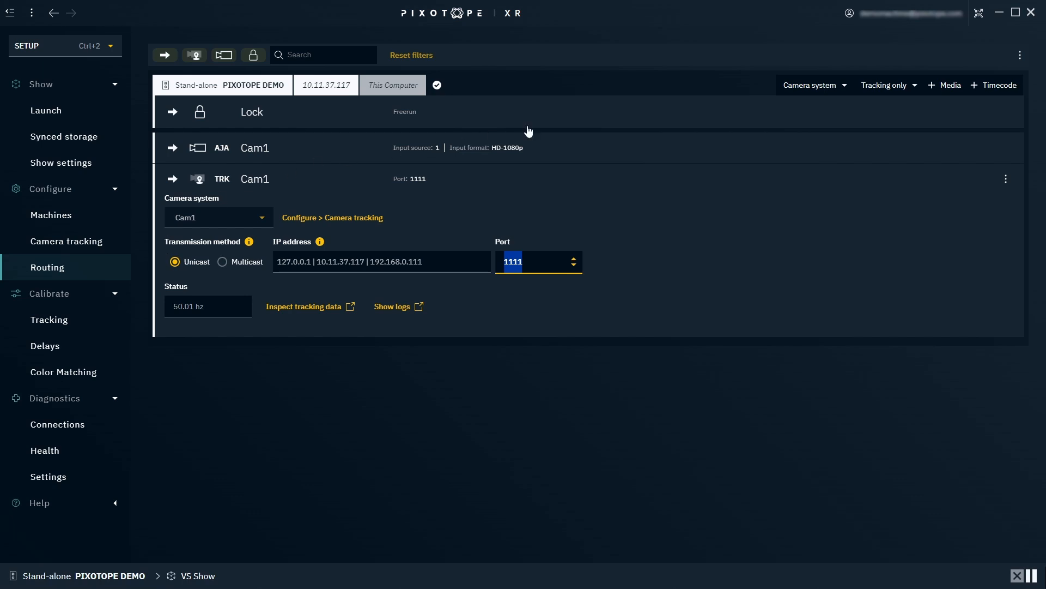
Step: Add a media input named Media1 to the routing and set its SDI - AJA input source to 4
left_click(949, 87)
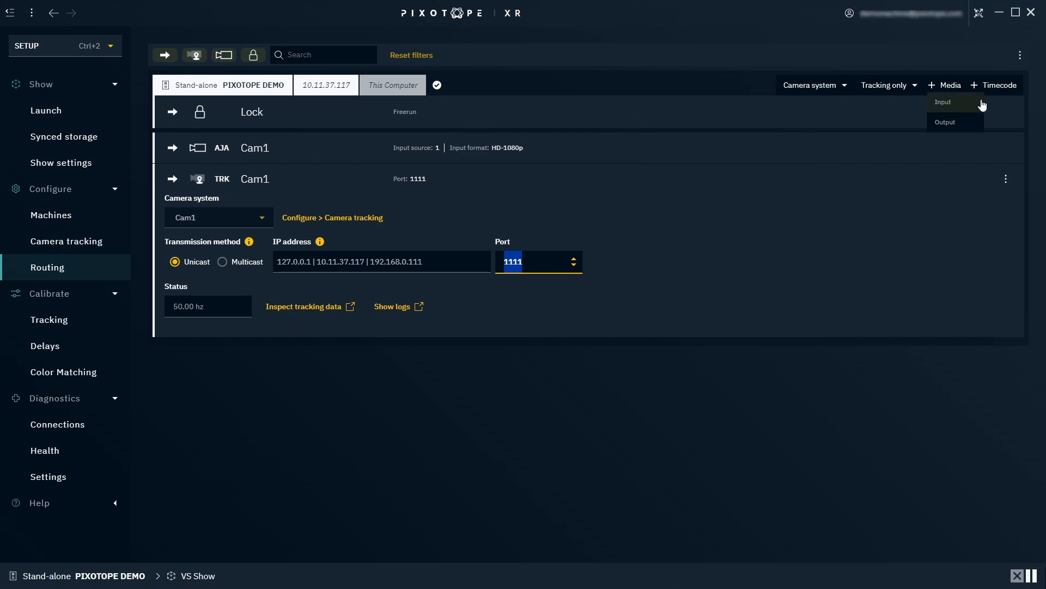
left_click(975, 107)
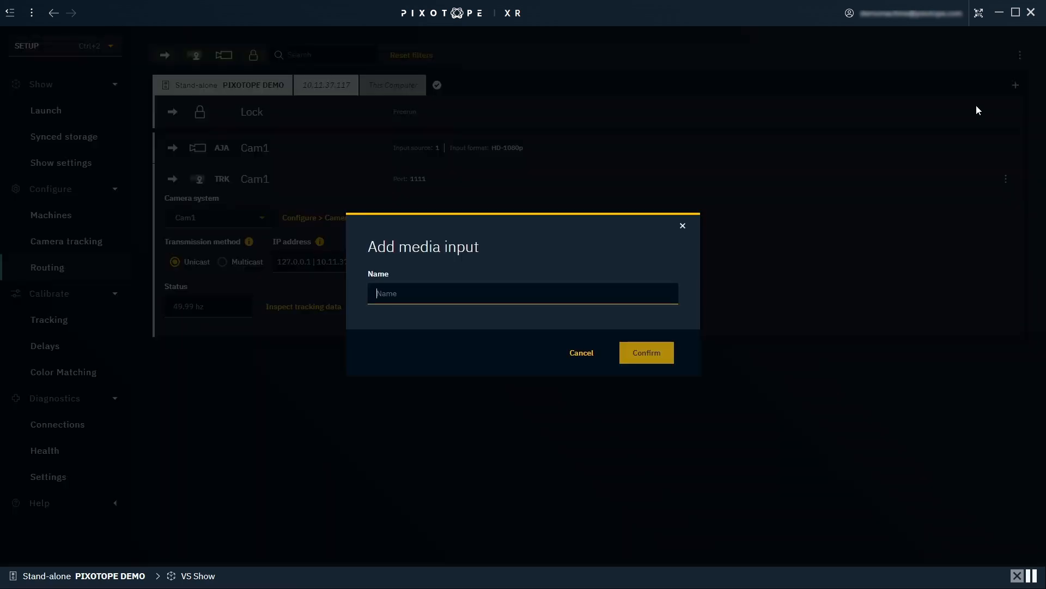
type("Media1")
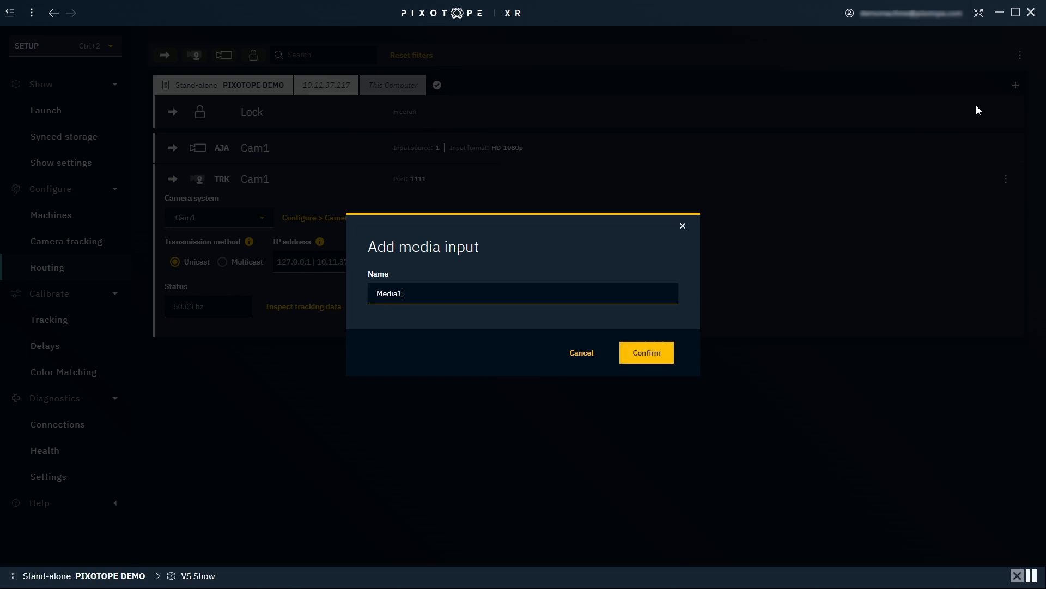
key("Return")
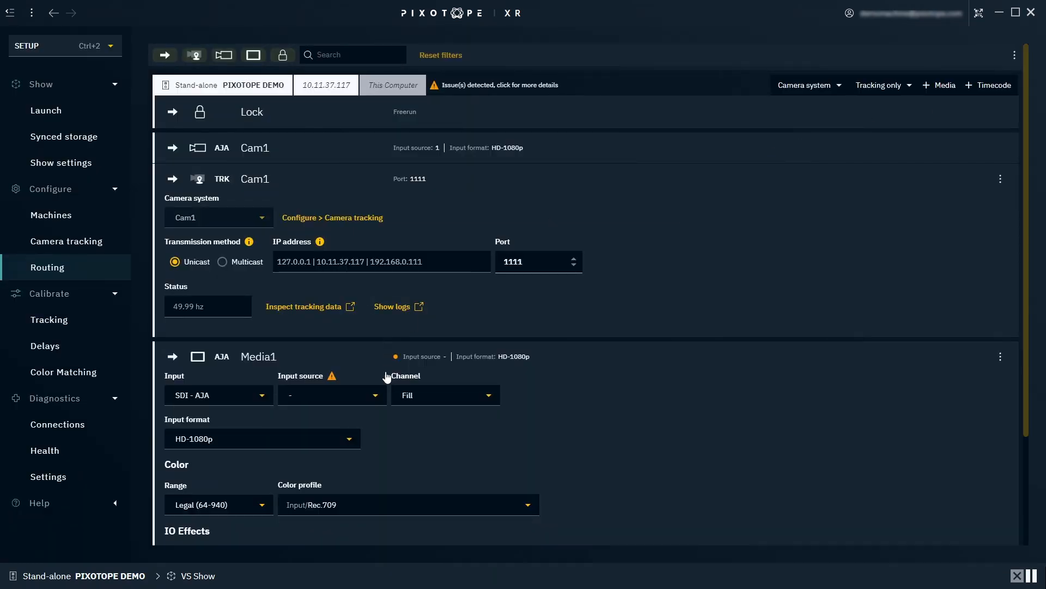
left_click(375, 396)
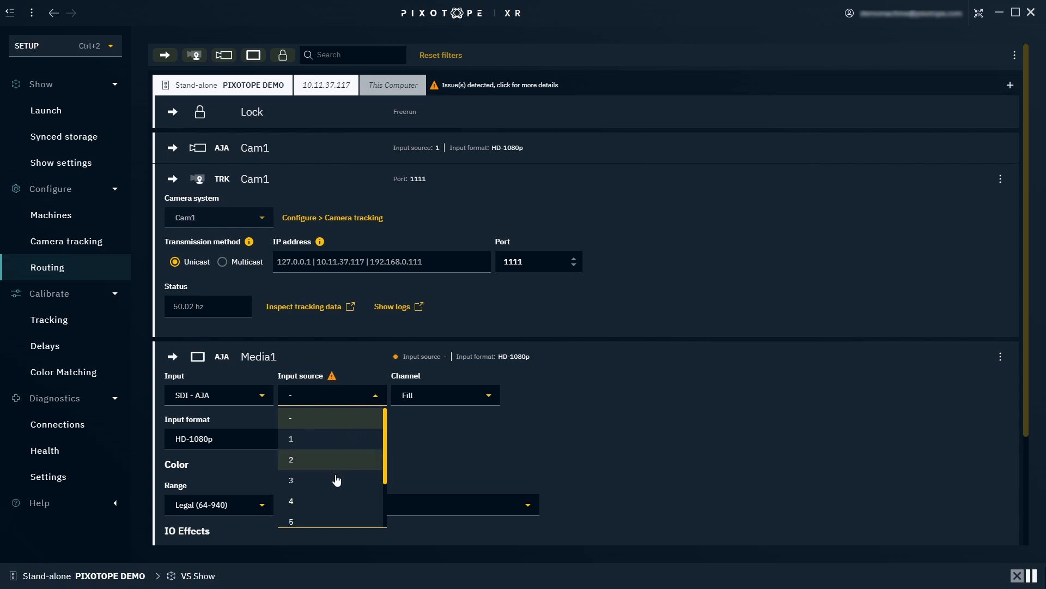
left_click(330, 500)
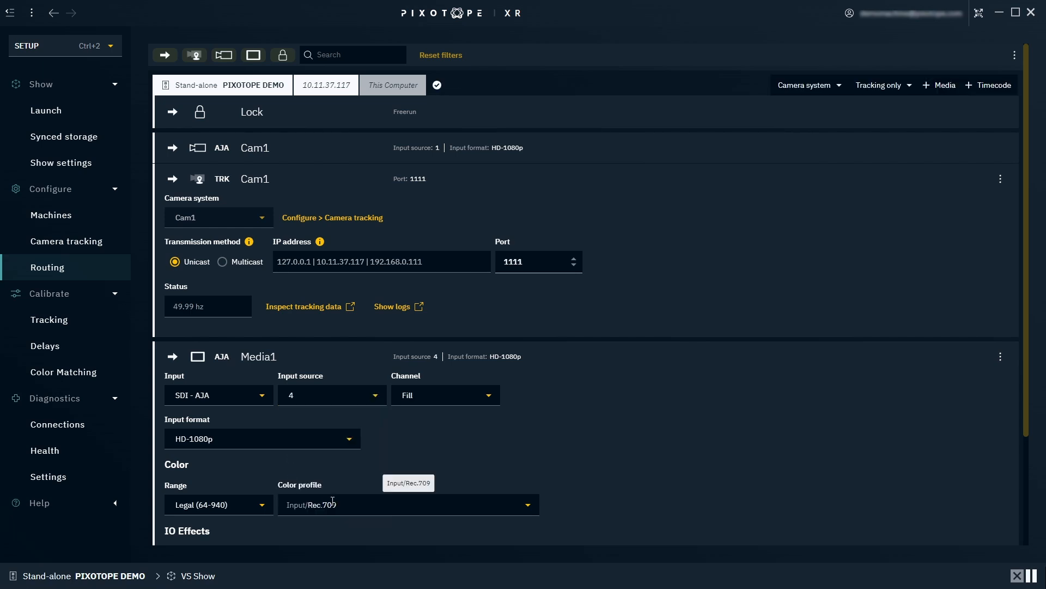
left_click(325, 363)
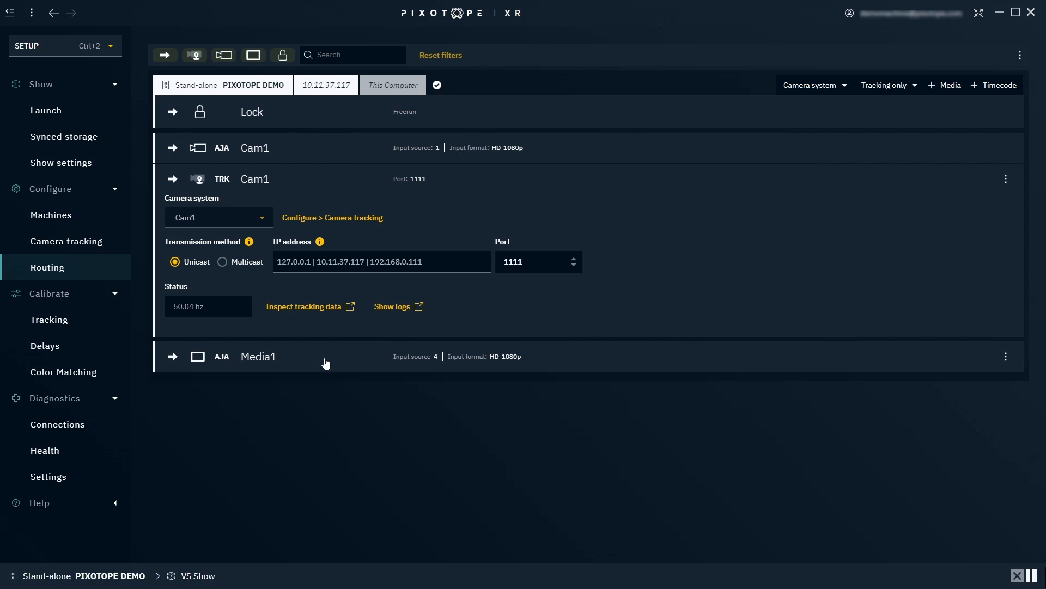
Step: Add a media output named Out1 to the routing and set its output to NDI
left_click(940, 88)
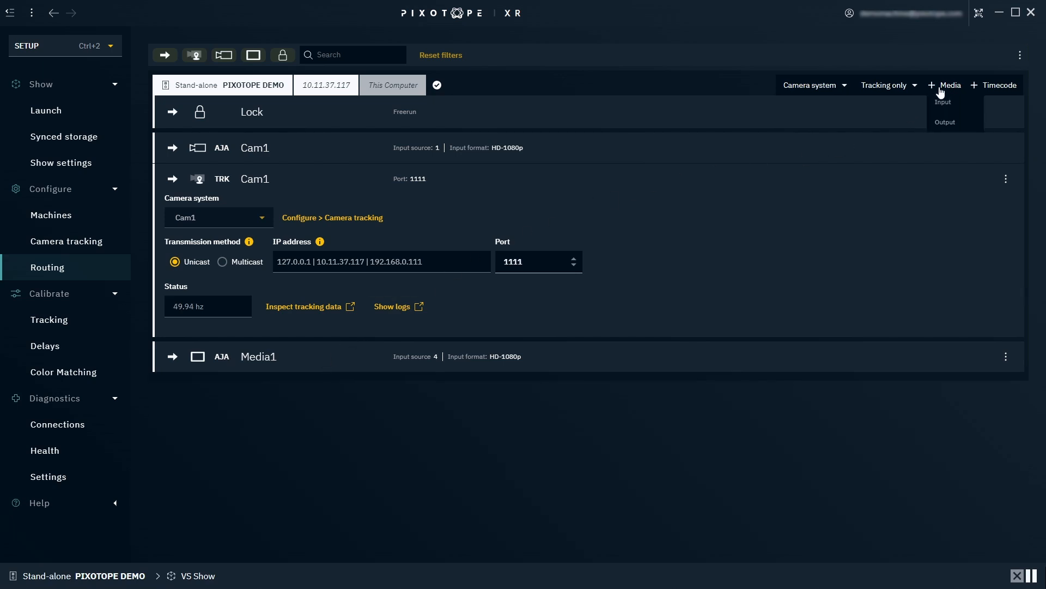
left_click(972, 122)
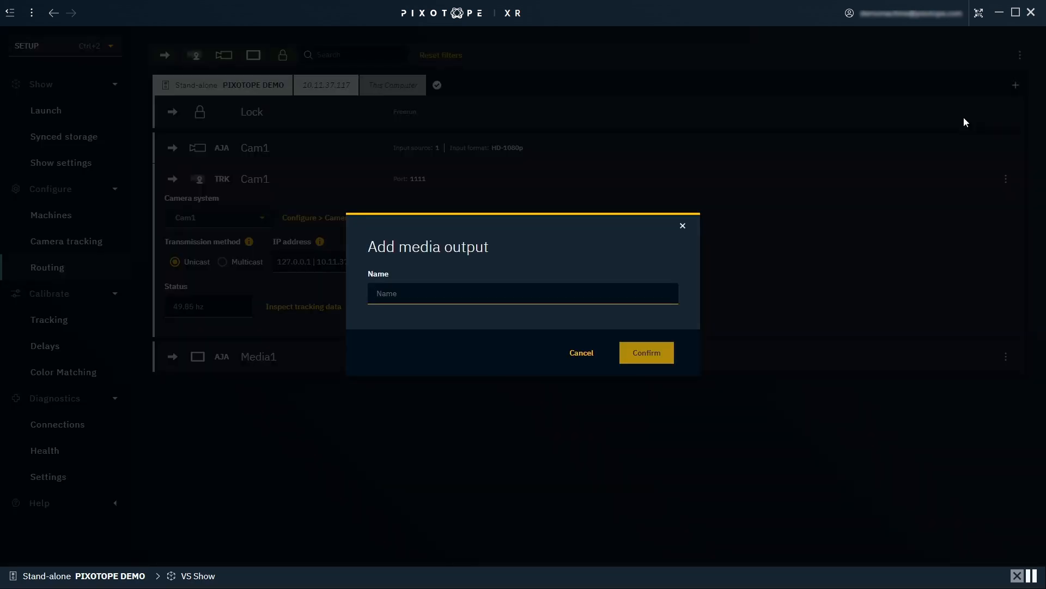
type("Out1")
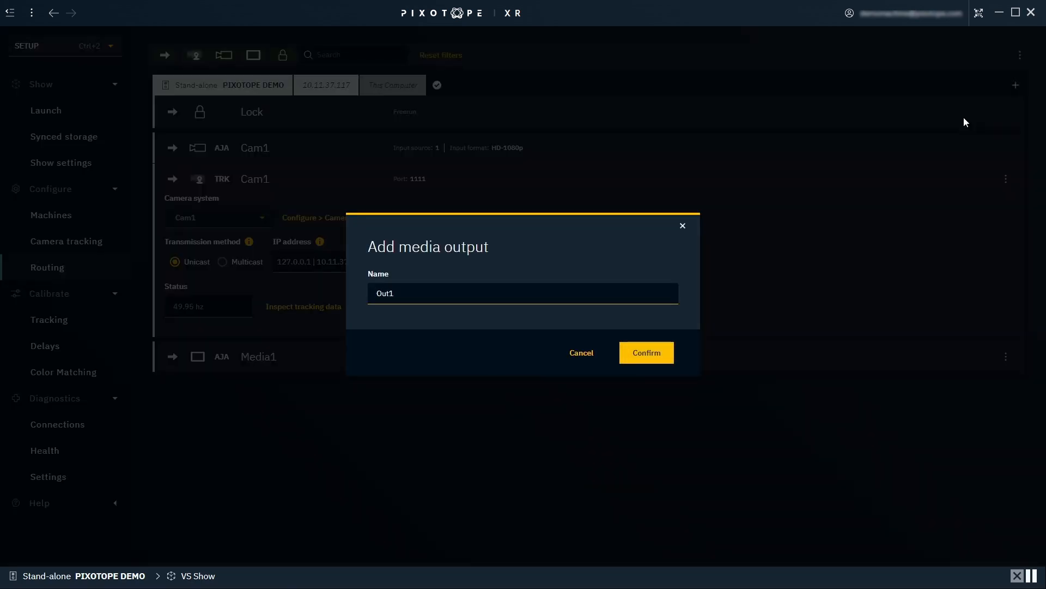
left_click(639, 354)
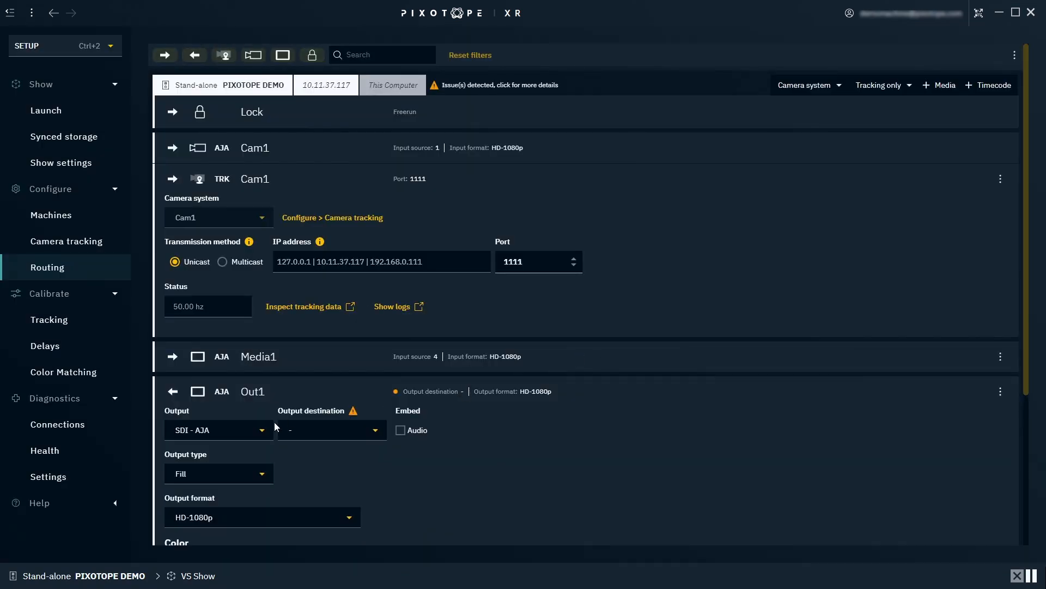
scroll(231, 432, "down", 3)
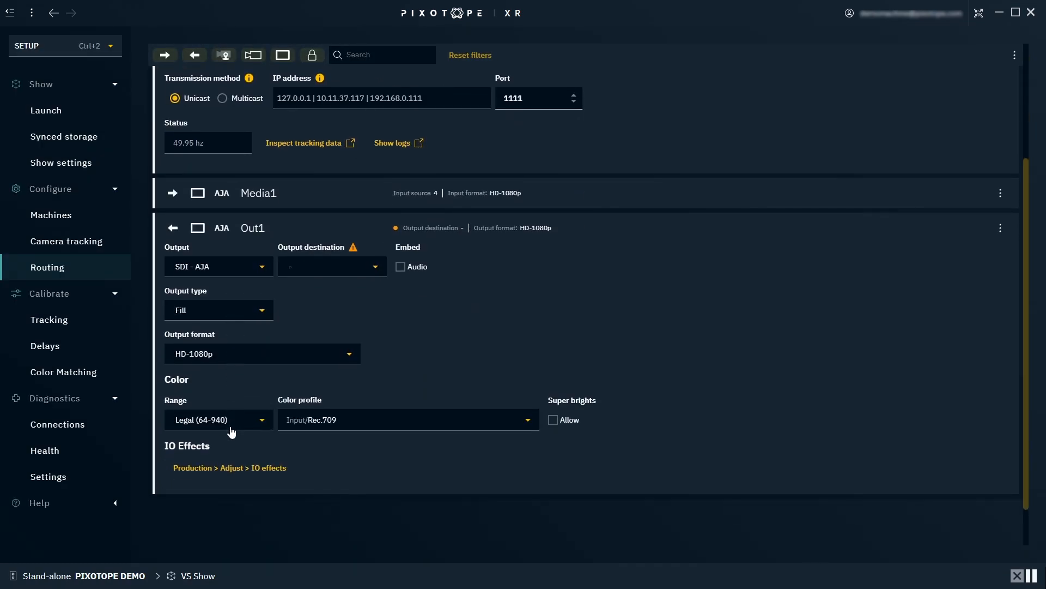
left_click(255, 268)
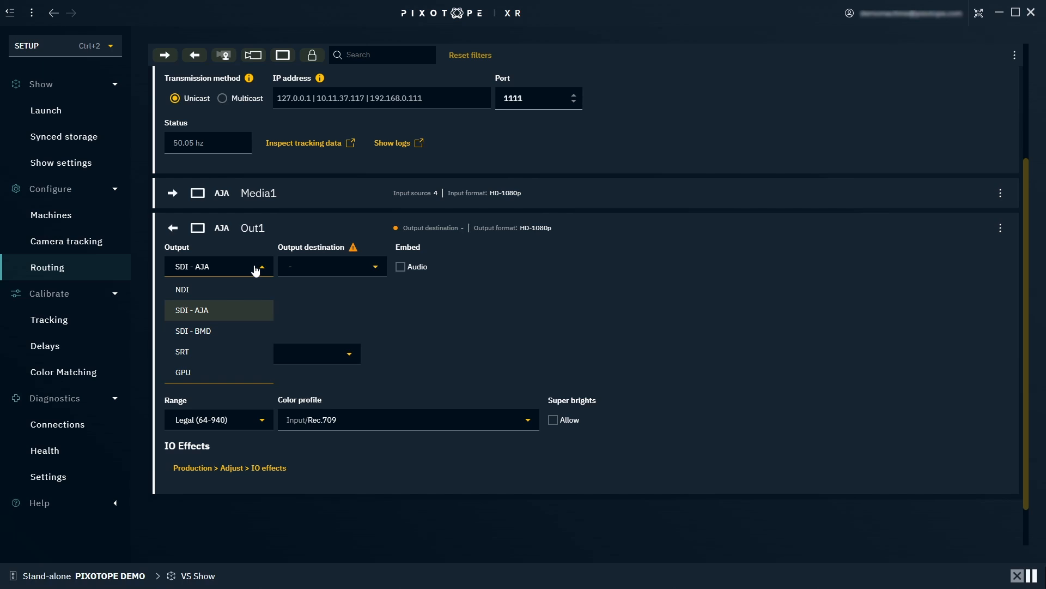
left_click(251, 292)
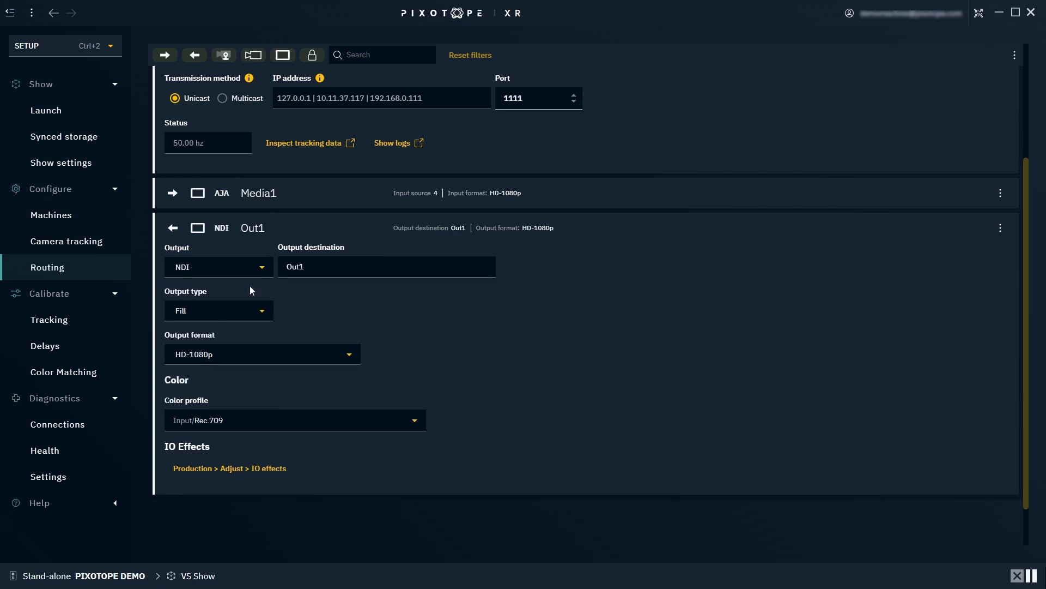
left_click(308, 229)
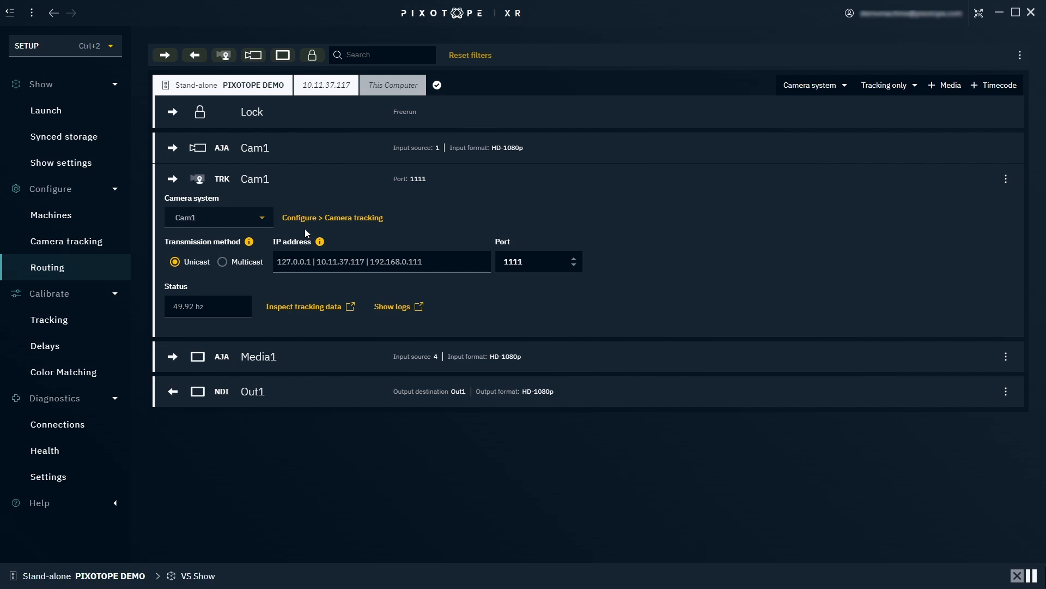
Step: Set the source of the machine's Lock routing to SDI 1
left_click(207, 112)
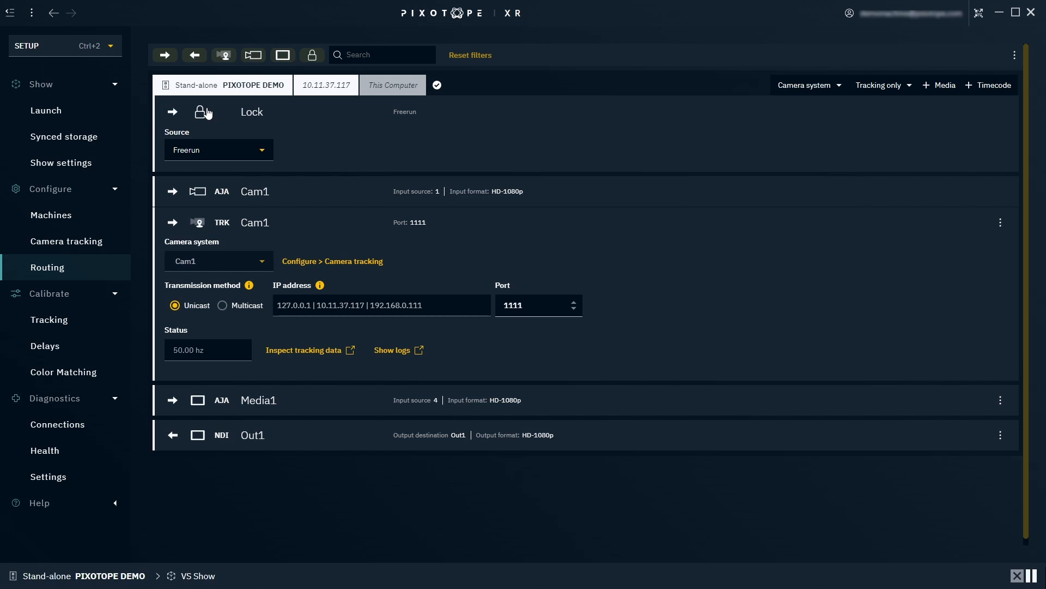
left_click(262, 153)
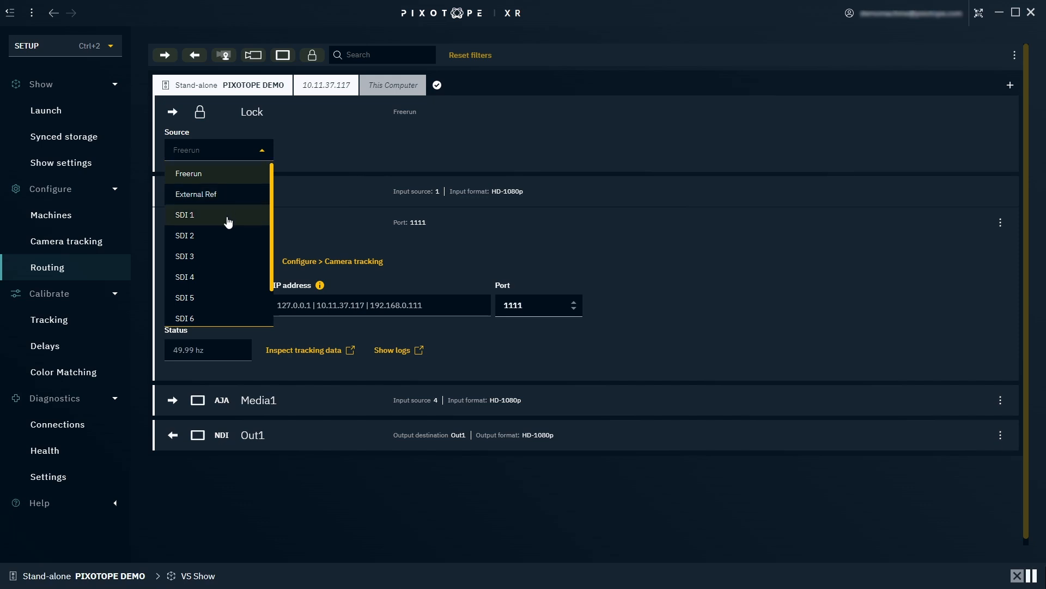
left_click(227, 218)
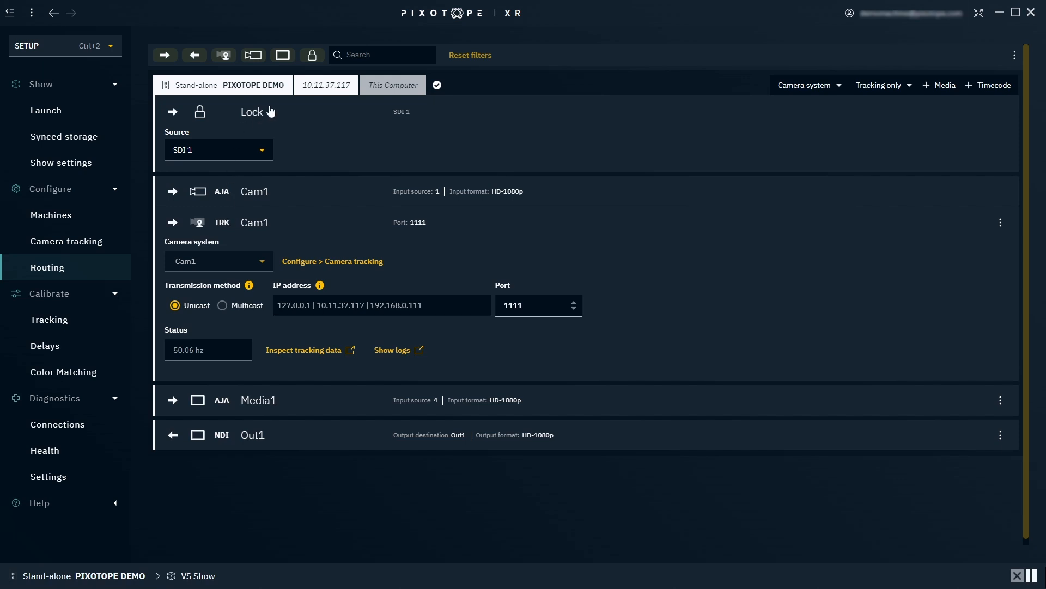
Step: Add a timecode input to the machine's routing and review its primary source options
left_click(292, 111)
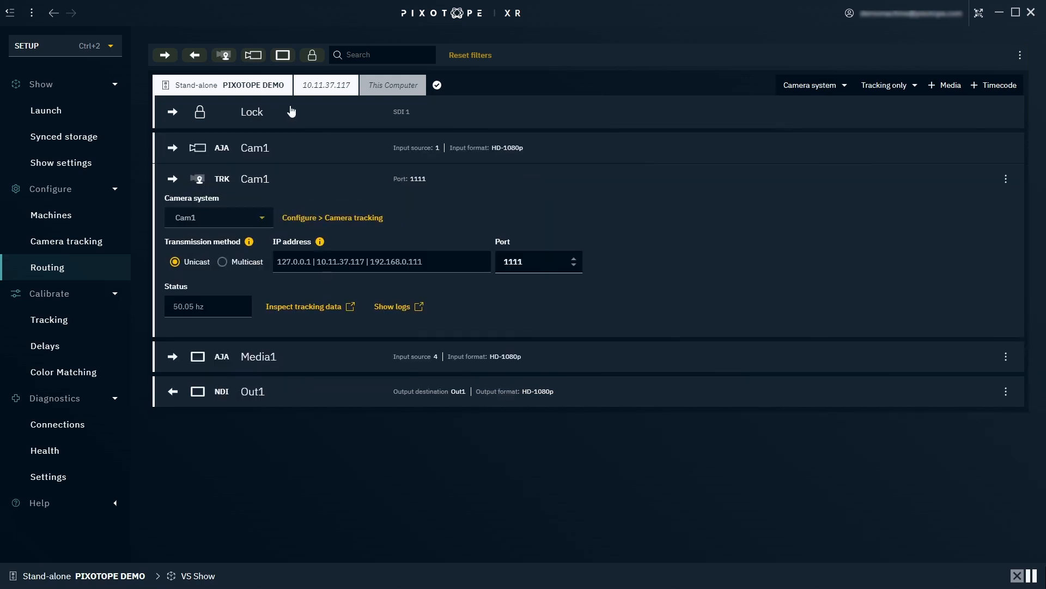
left_click(1002, 88)
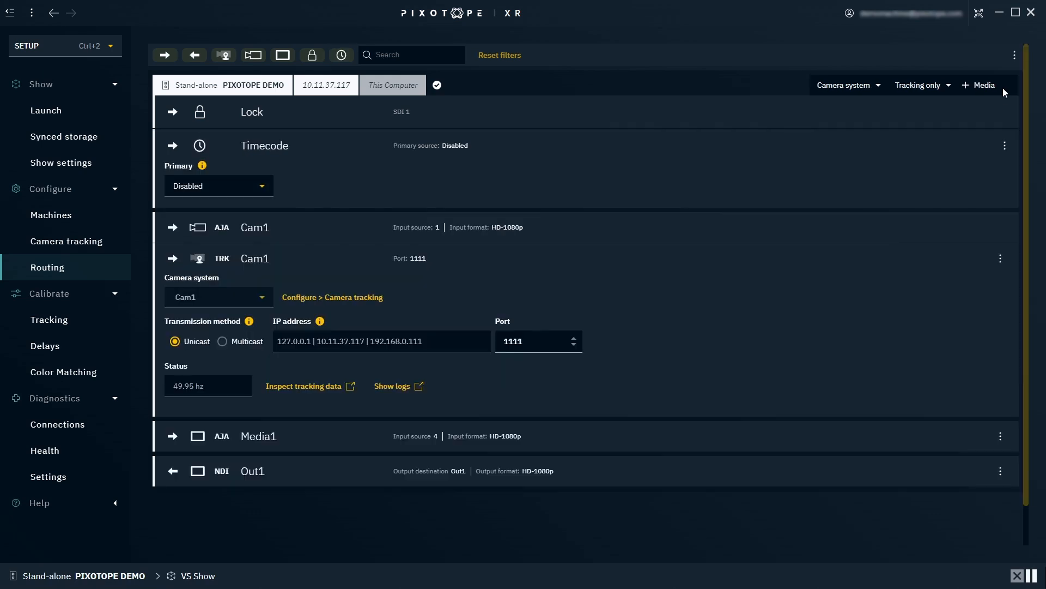
left_click(262, 188)
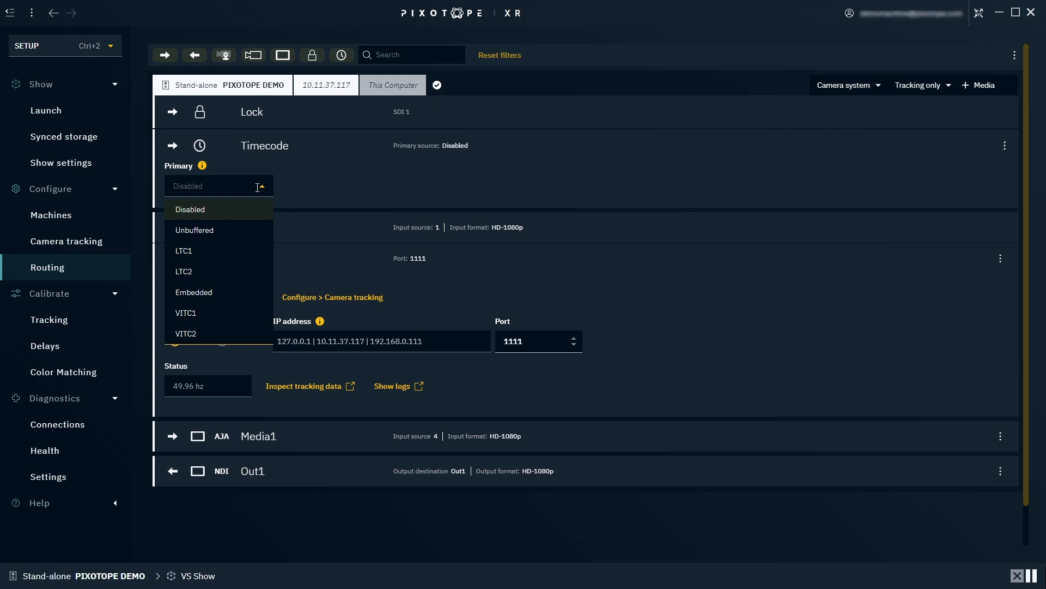
left_click(304, 182)
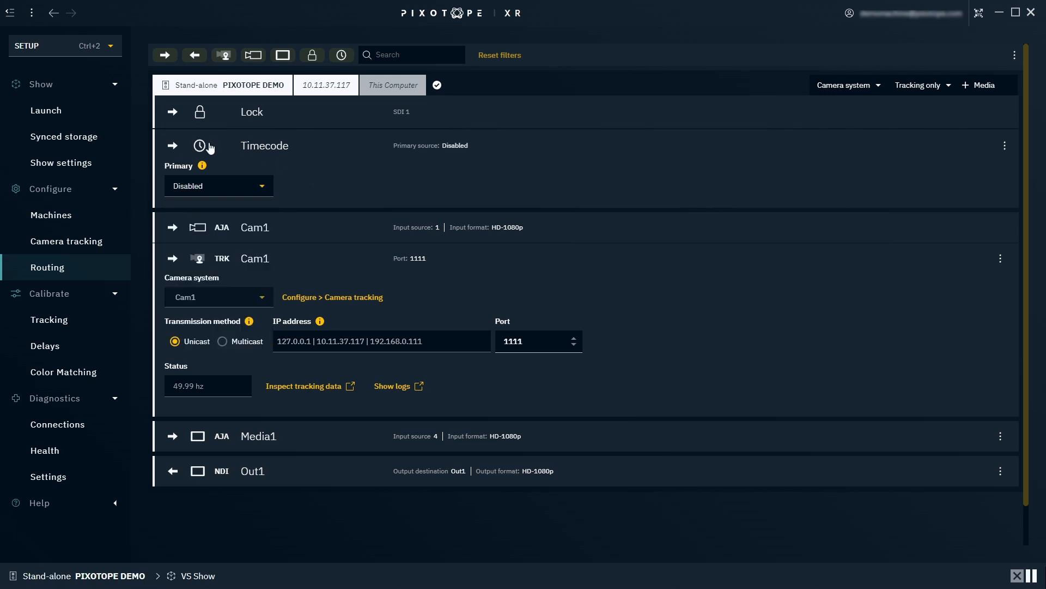
left_click(175, 146)
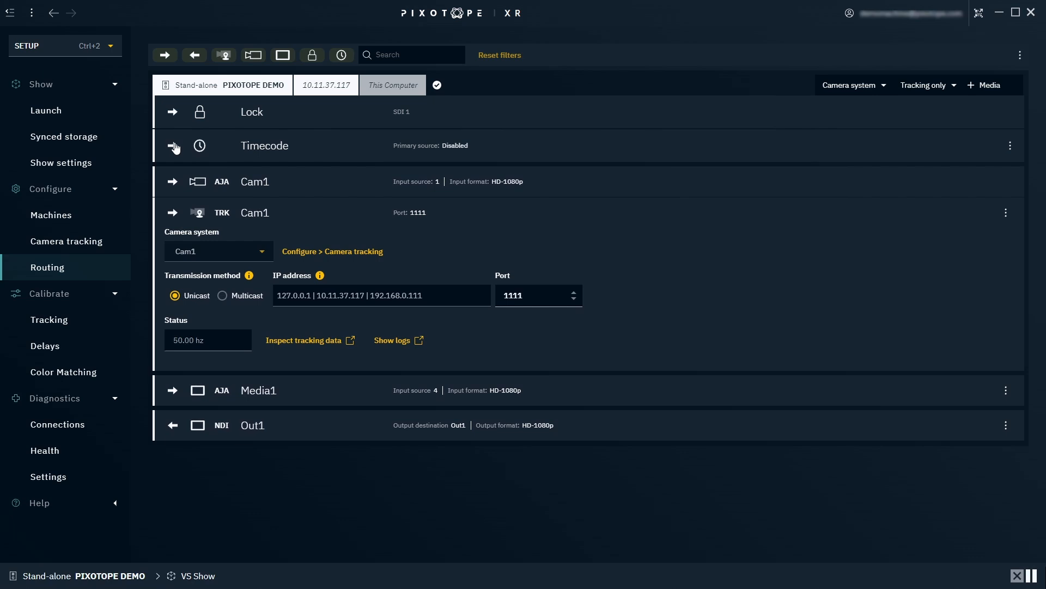
Step: Set the Pan rotation offset in Cam1's tracking calibration to 90°
left_click(97, 323)
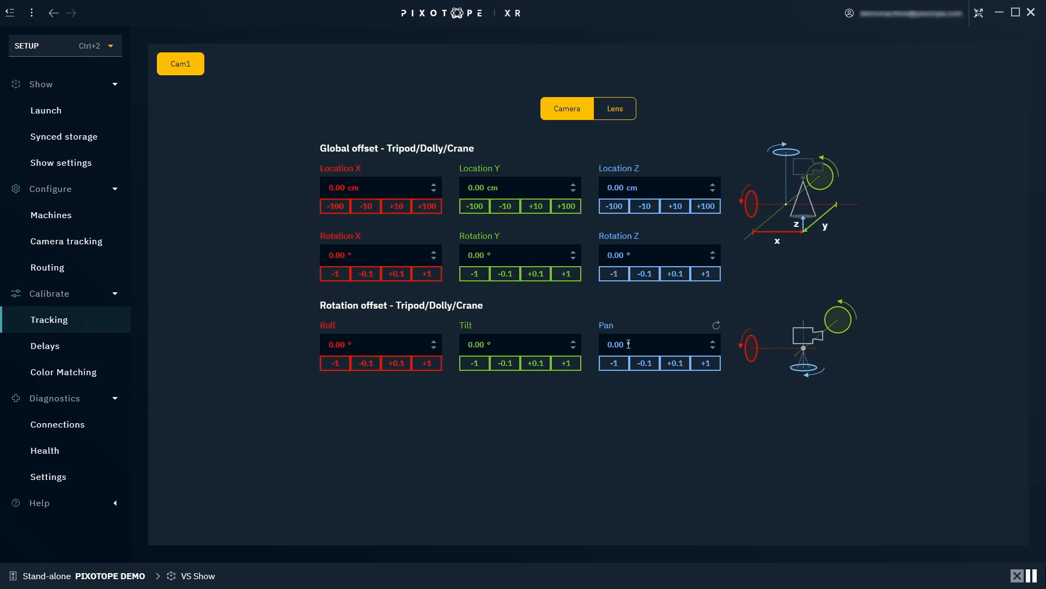
left_click_drag(630, 347, 603, 345)
type("90")
key("Return")
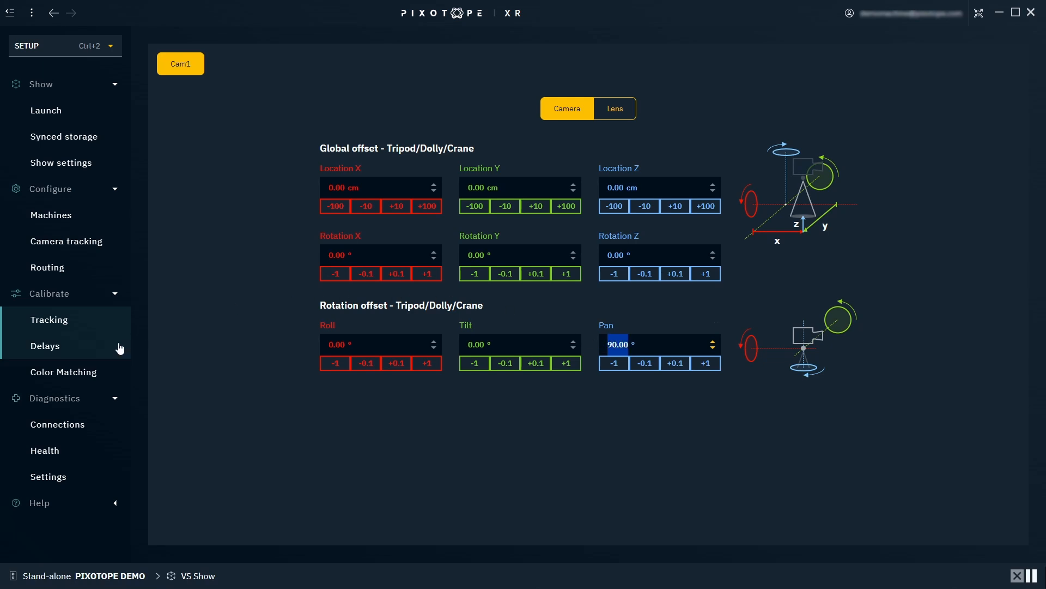
Step: In the delay calibration, try raising Cam1's video delay by 1 and tracking delay by 2, and return both to 0
left_click(119, 348)
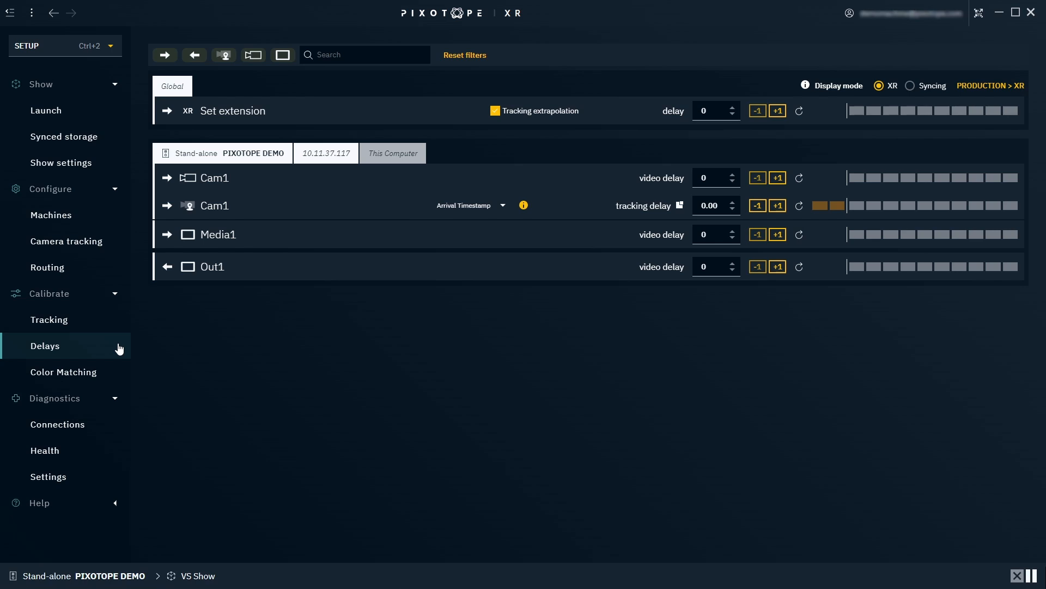
mouse_move(798, 253)
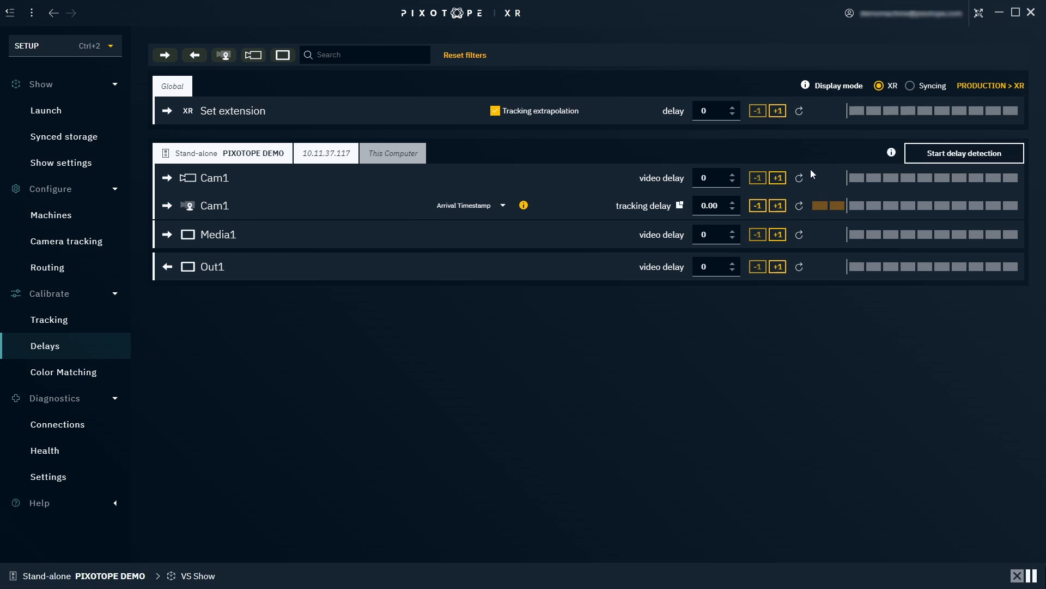
left_click(779, 179)
left_click(778, 206)
left_click(778, 207)
left_click(758, 179)
left_click(758, 206)
left_click(758, 206)
Step: Try controlling Cam1's transform and lens delays separately with a lens delay of 2, and recombine them with the lens delay back at 0
left_click(680, 206)
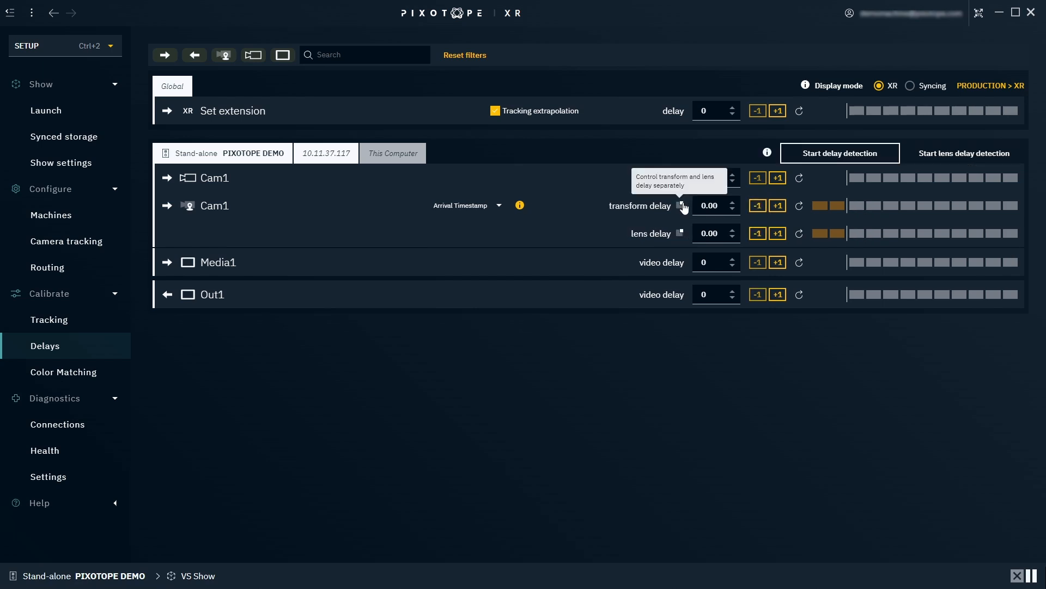
left_click(778, 234)
left_click(778, 234)
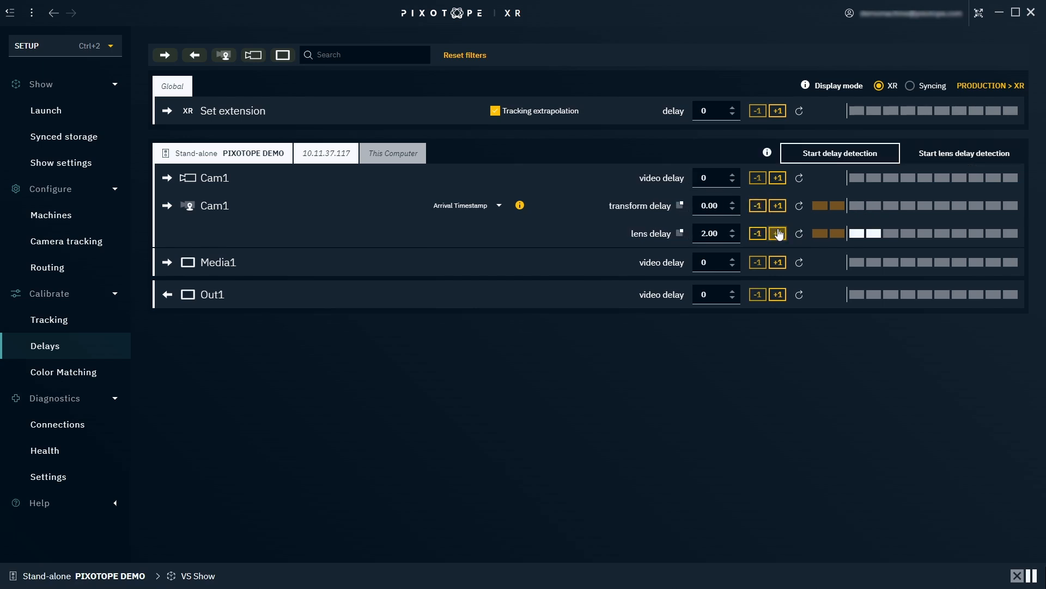
left_click(758, 234)
left_click(758, 233)
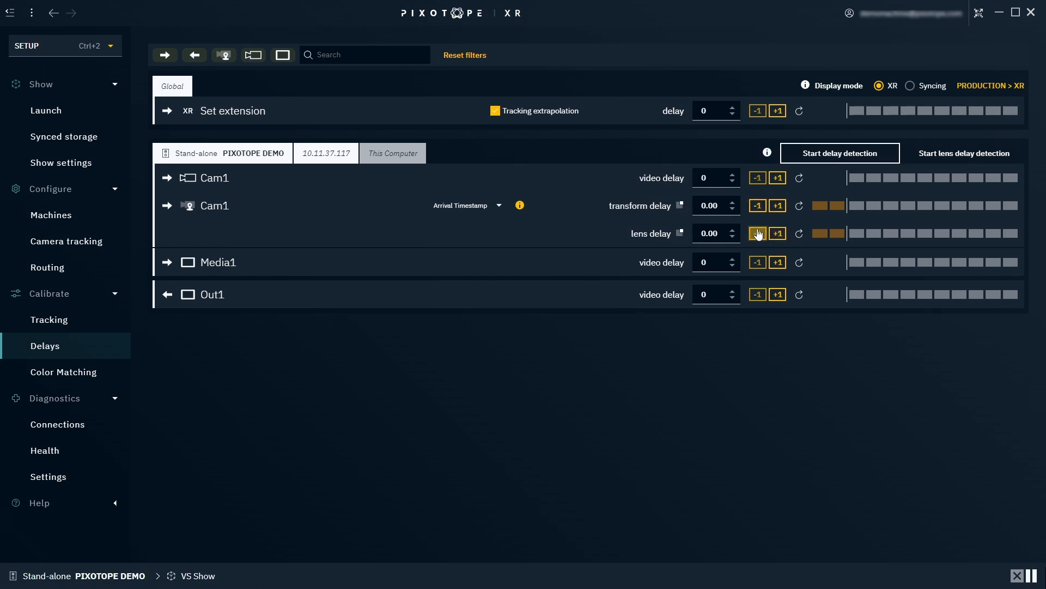
left_click(680, 206)
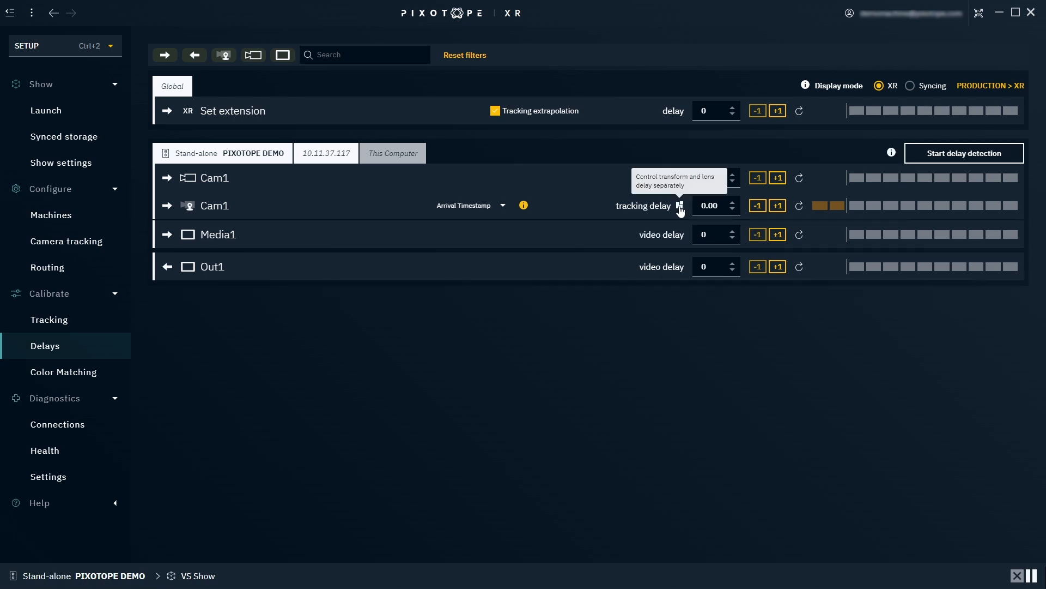
Step: Switch to the production workspace and launch the LVL_VS level in the editor
left_click(43, 46)
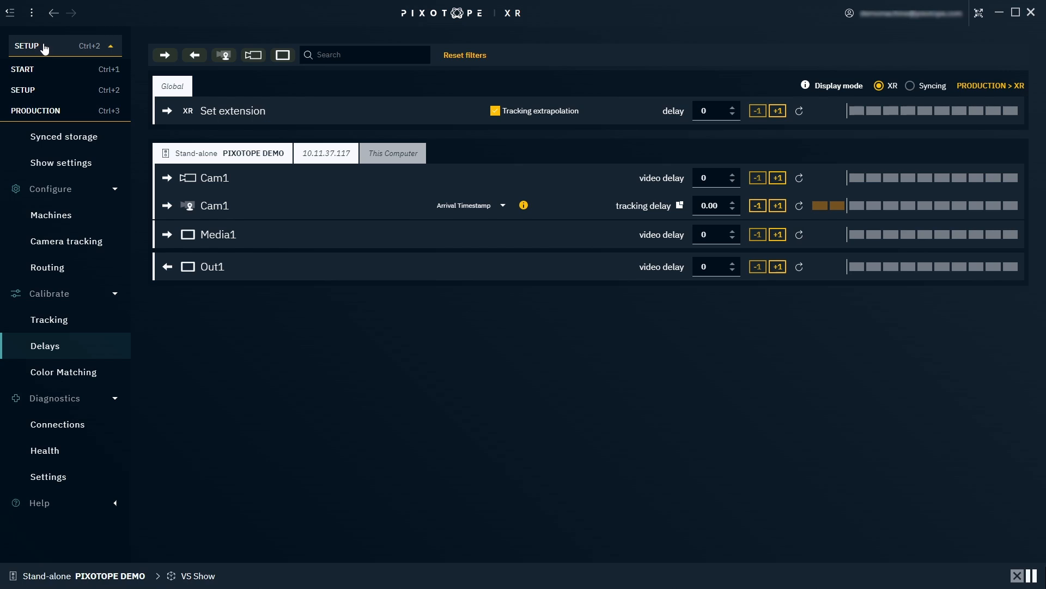
left_click(85, 111)
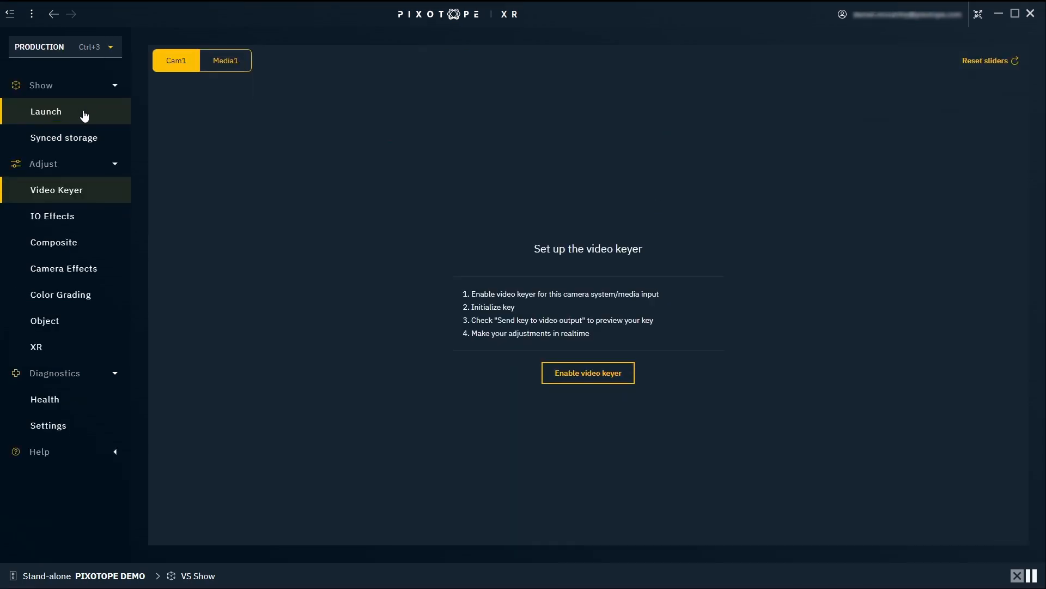
left_click(84, 113)
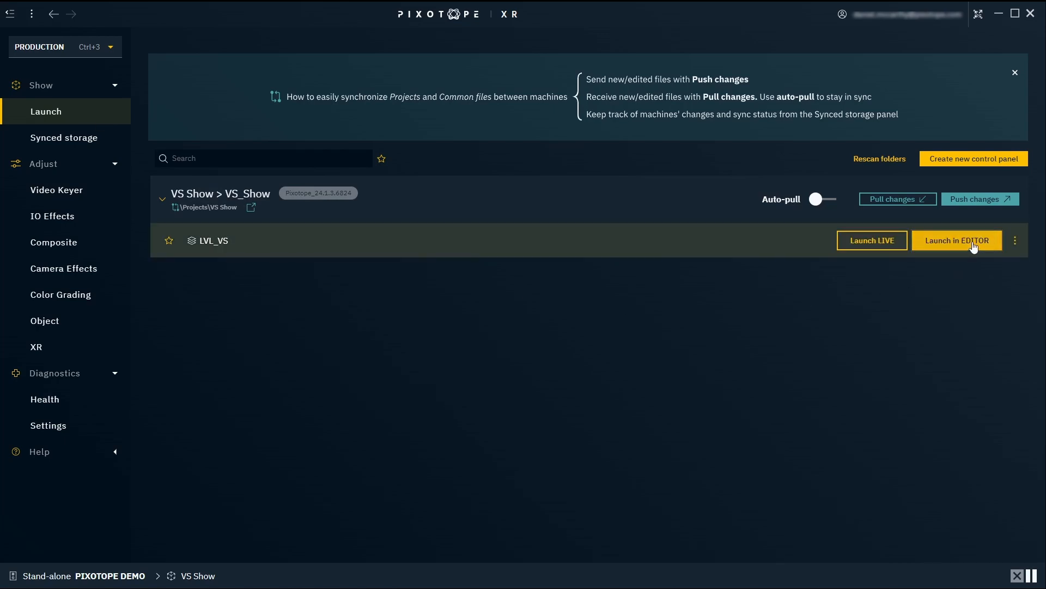
left_click(968, 239)
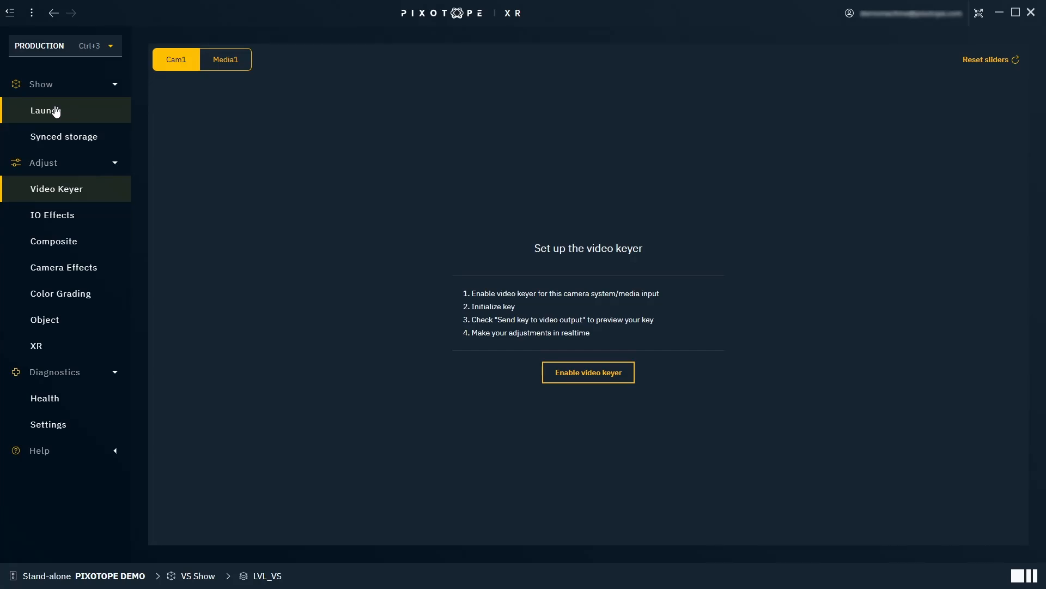
Step: Enable Cam1's video keyer and, for key initialization, mark the green background around the woman with four rough strokes
left_click(625, 379)
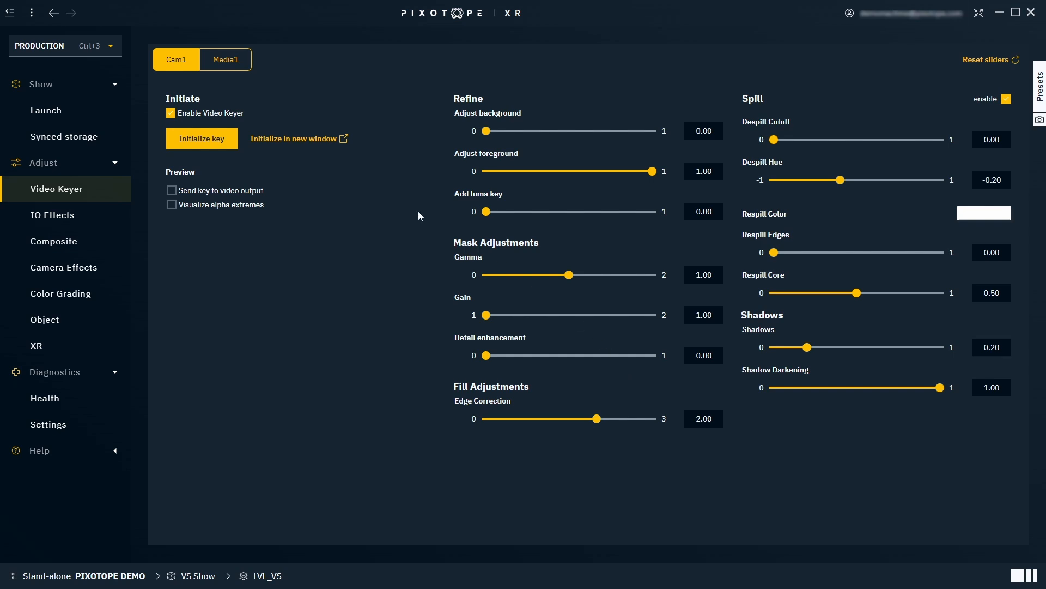
left_click(224, 142)
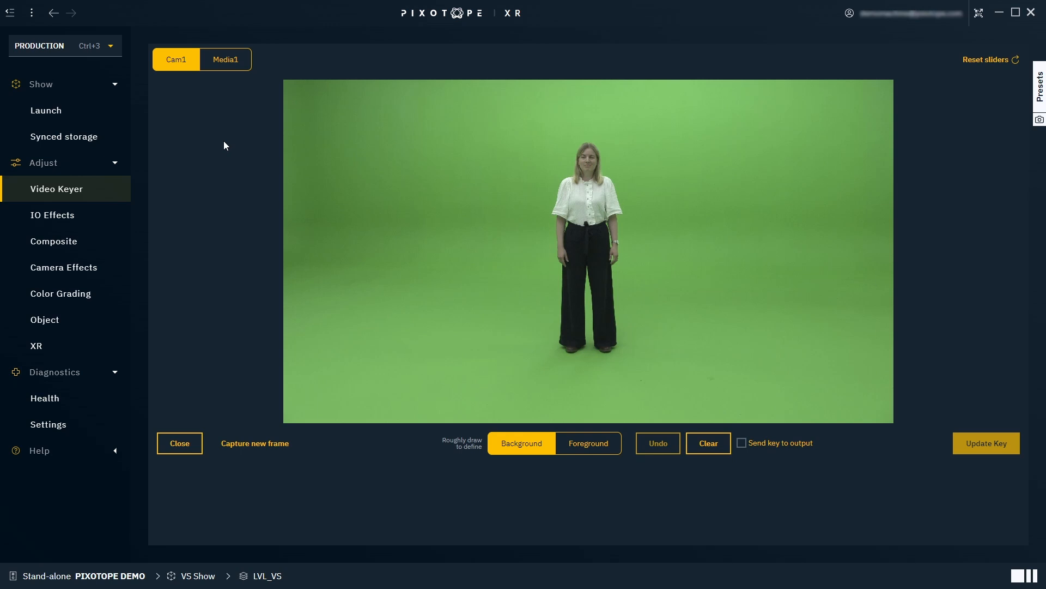
left_click_drag(546, 175, 542, 233)
left_click_drag(624, 196, 631, 237)
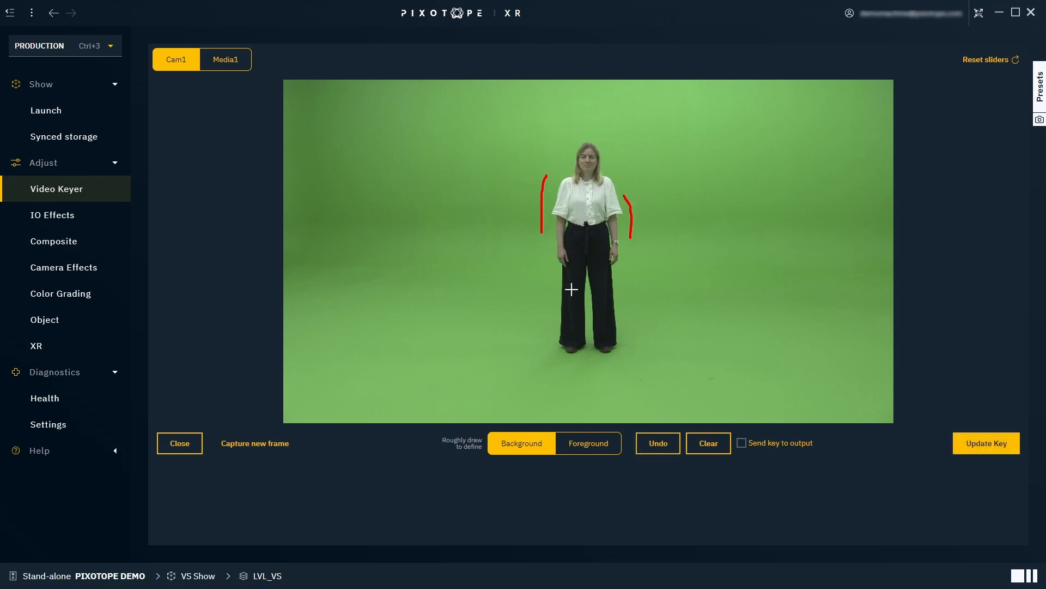
left_click_drag(556, 282, 551, 328)
left_click_drag(587, 132, 603, 146)
Step: Mark the woman's trousers and shirt as foreground with two rough strokes and update the key
left_click(601, 446)
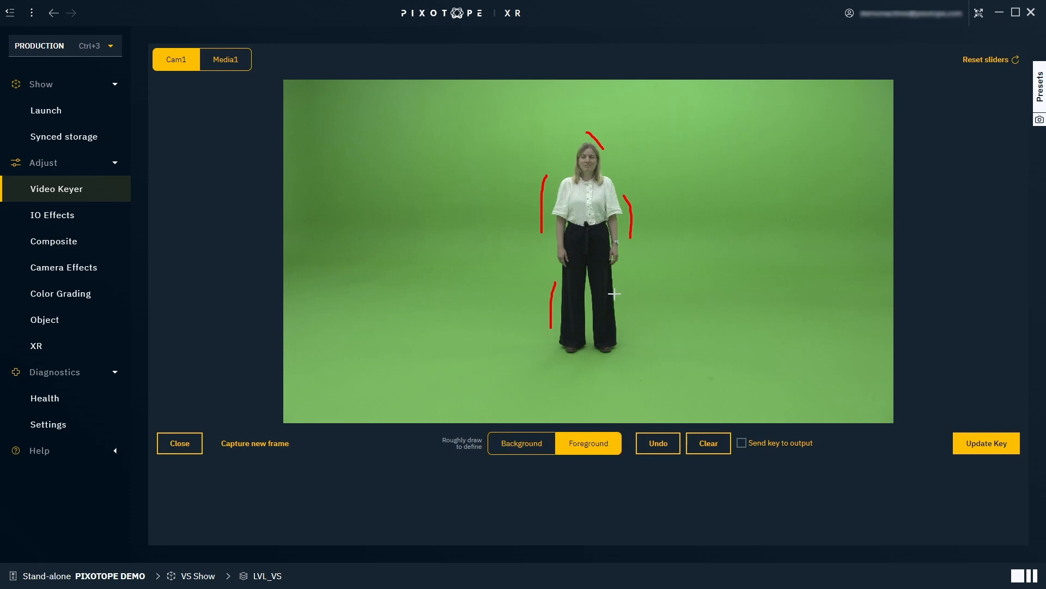
left_click_drag(601, 258, 607, 300)
left_click_drag(568, 198, 562, 230)
left_click(961, 447)
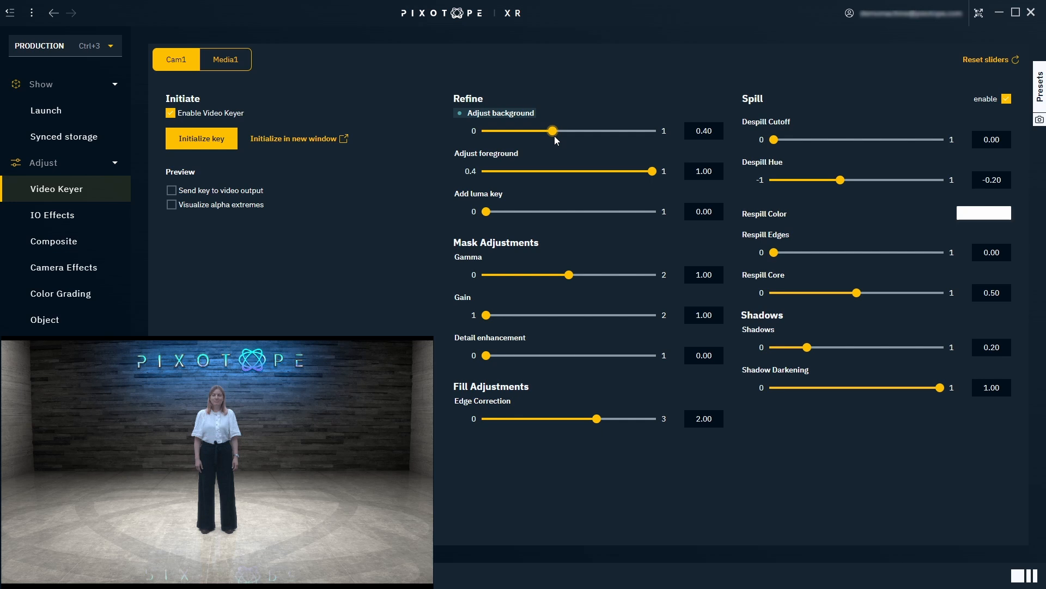
Step: While previewing the key on the video output, set Adjust background to 0.36 and Add luma key to 0.48
left_click(172, 191)
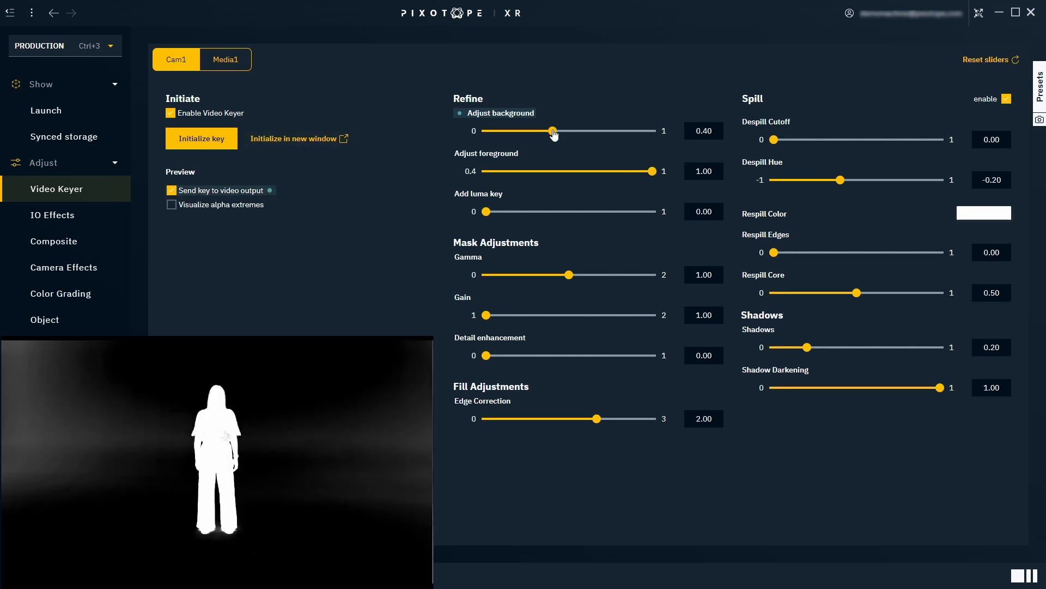
mouse_move(554, 134)
left_mouse_down()
mouse_move(609, 136)
mouse_move(524, 138)
mouse_move(583, 137)
mouse_move(548, 137)
left_mouse_up()
left_click_drag(489, 214, 569, 220)
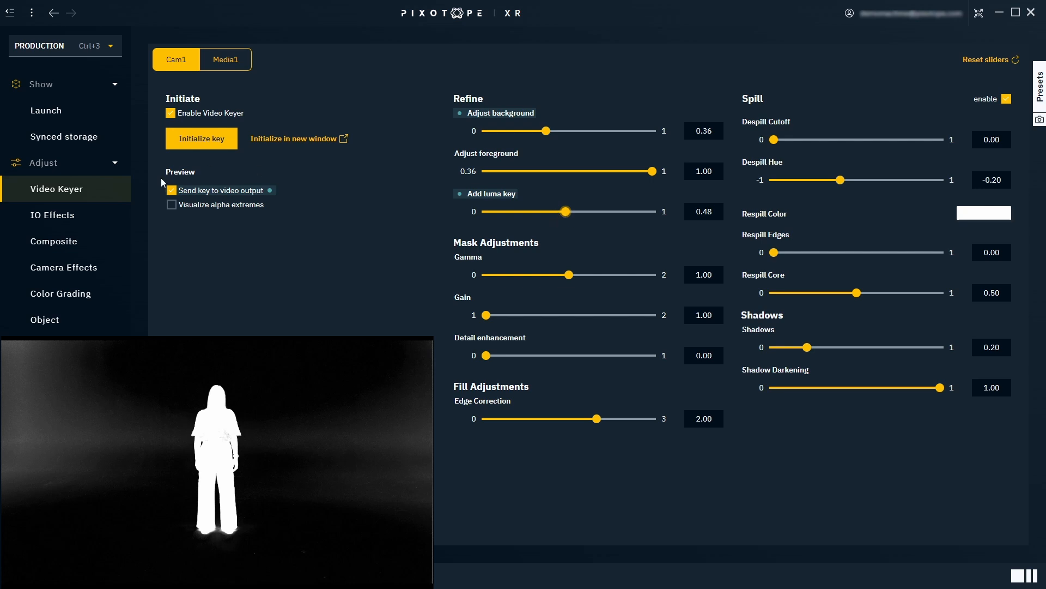
left_click(171, 190)
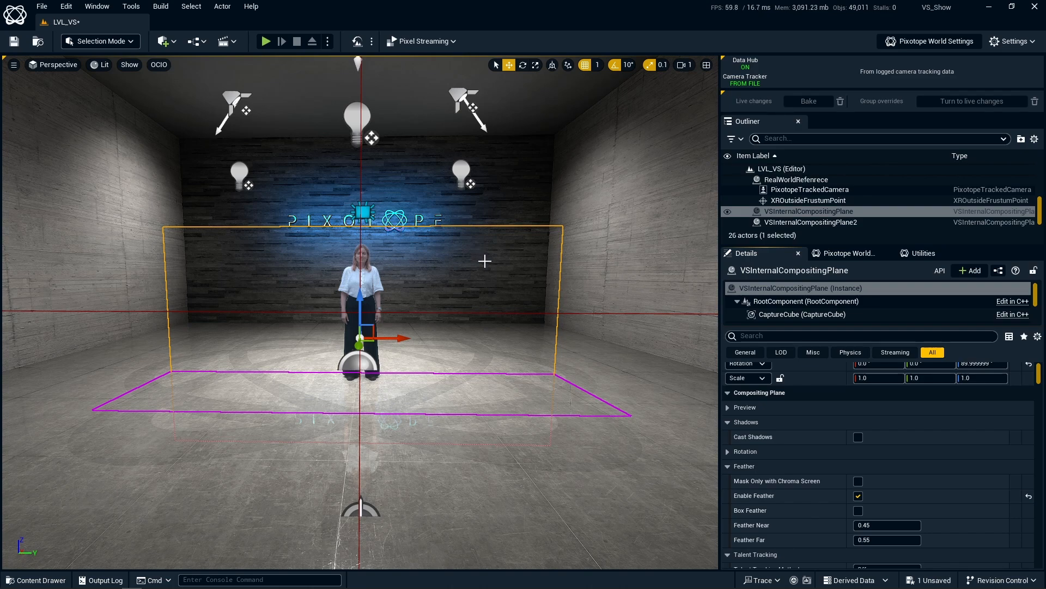
Step: In the level editor, examine the VSInternalCompositingPlane's placement around the talent in perspective and from the top view
middle_click_drag(528, 290, 276, 306)
scroll(295, 309, "up", 5)
right_click_drag(295, 309, 221, 302)
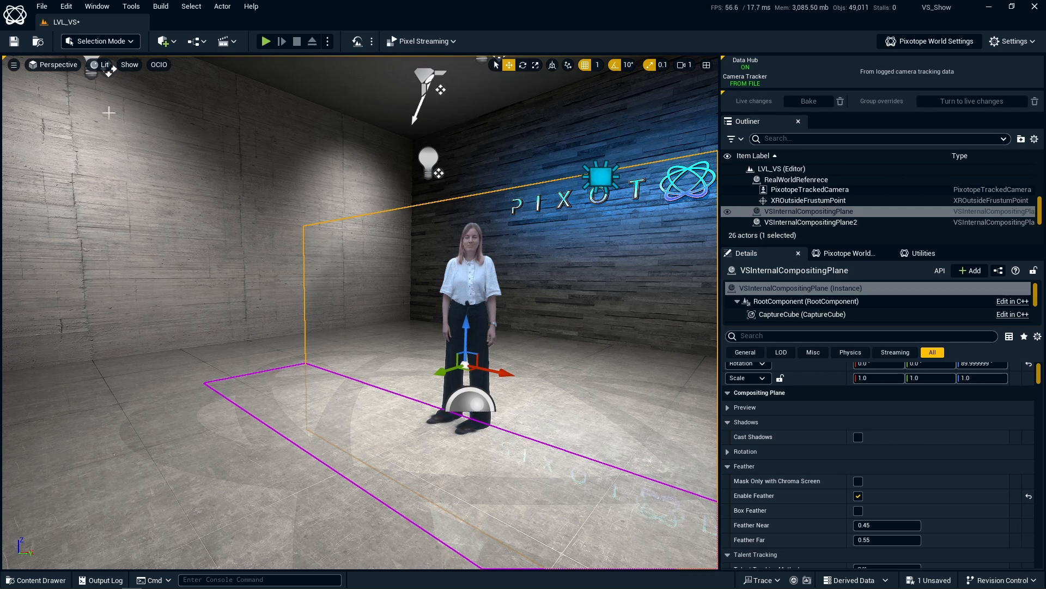
left_click(50, 65)
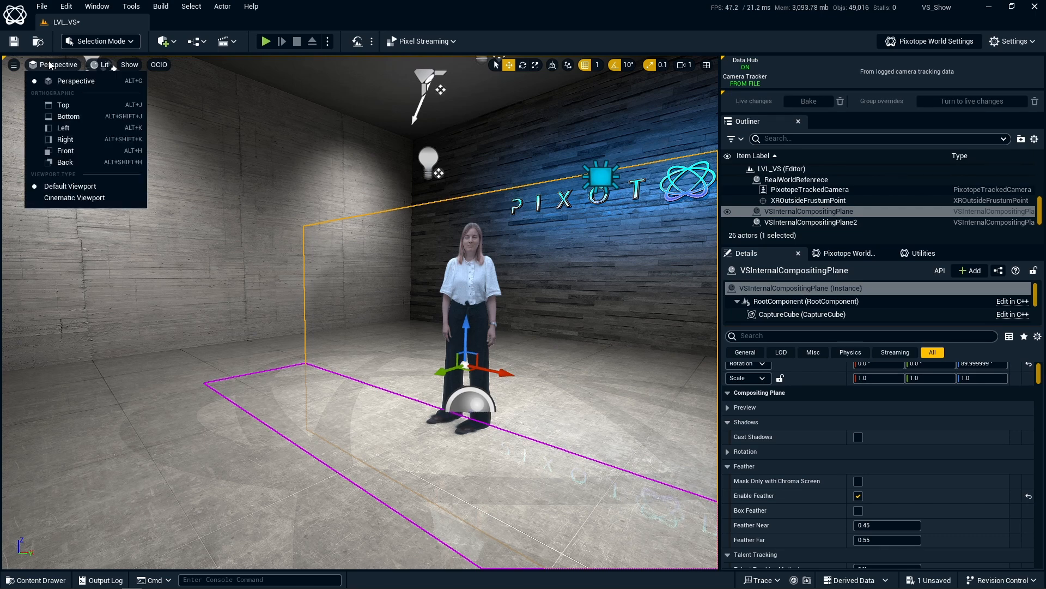
left_click(86, 106)
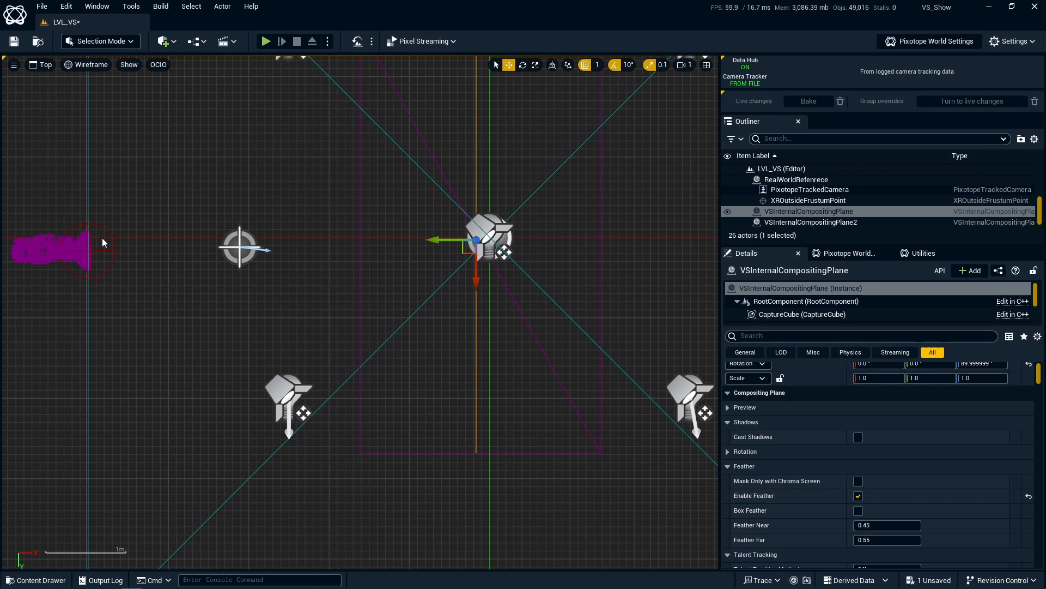
middle_click_drag(94, 250, 489, 251)
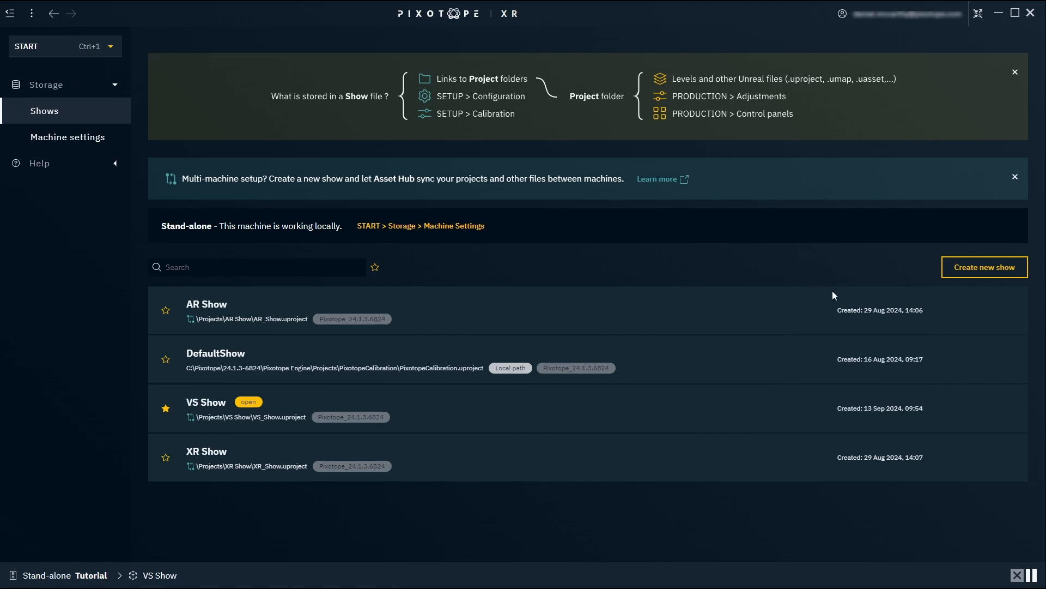
Step: Open AR Show in Pixotope and launch its ARReflectionsTemplate level in the editor
left_click(973, 310)
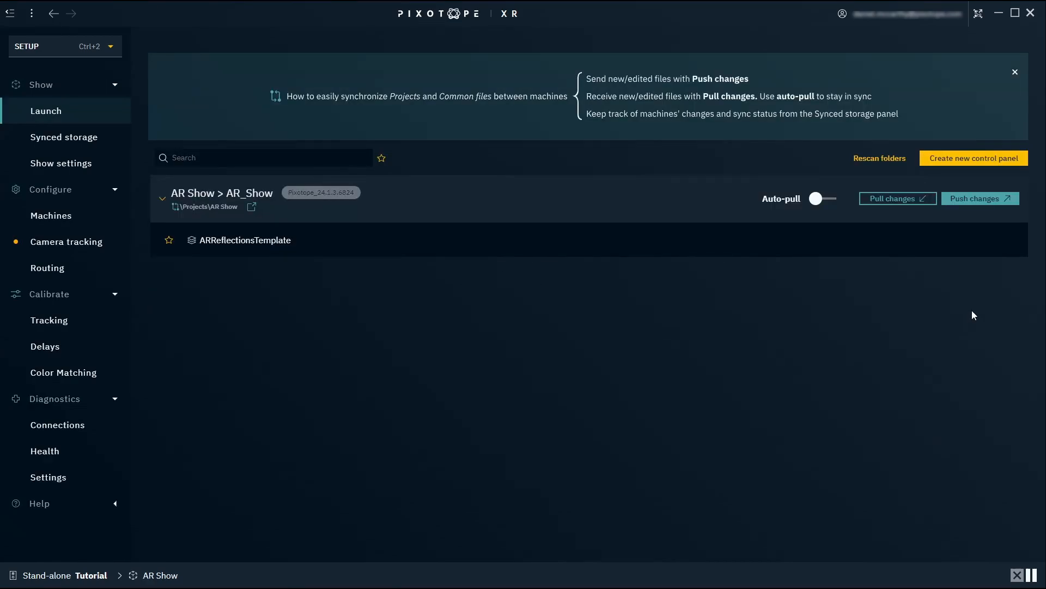
mouse_move(1002, 250)
left_click(966, 240)
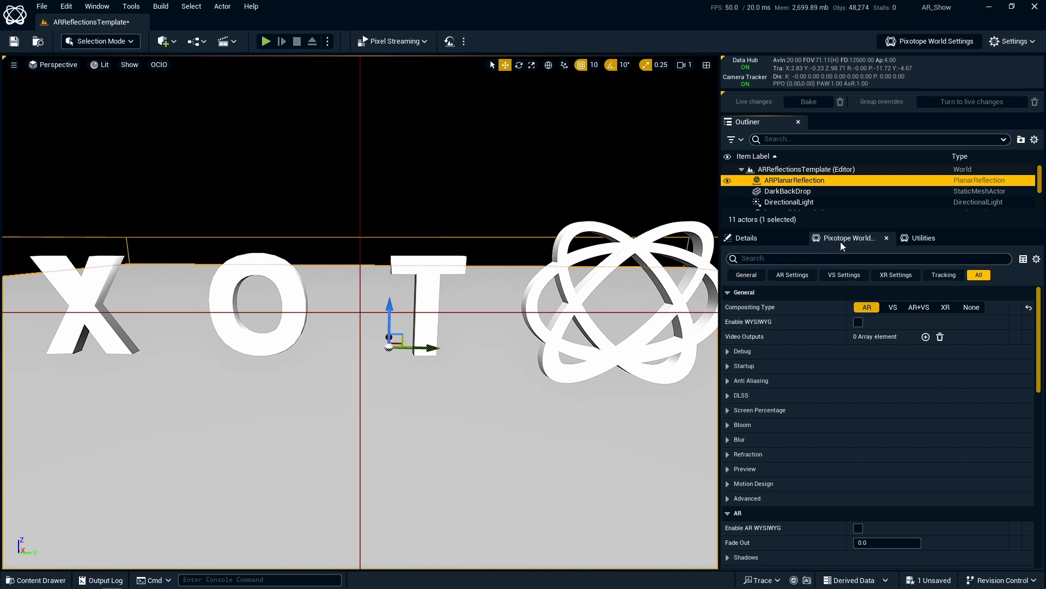
Step: Enable WYSIWYG and AR WYSIWYG in the Pixotope World settings and start playing the level
left_click(863, 240)
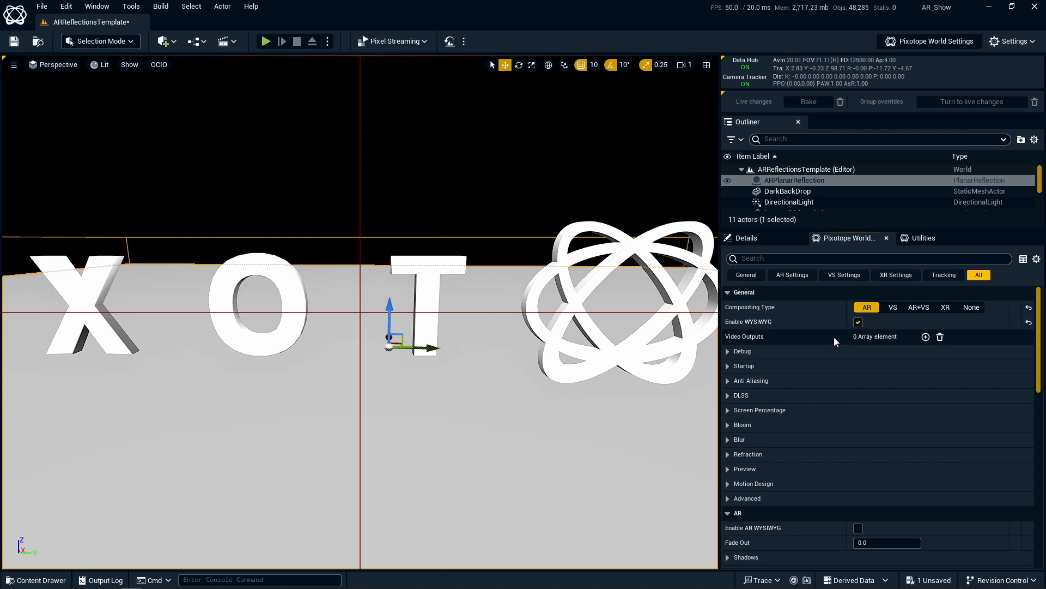
left_click(796, 276)
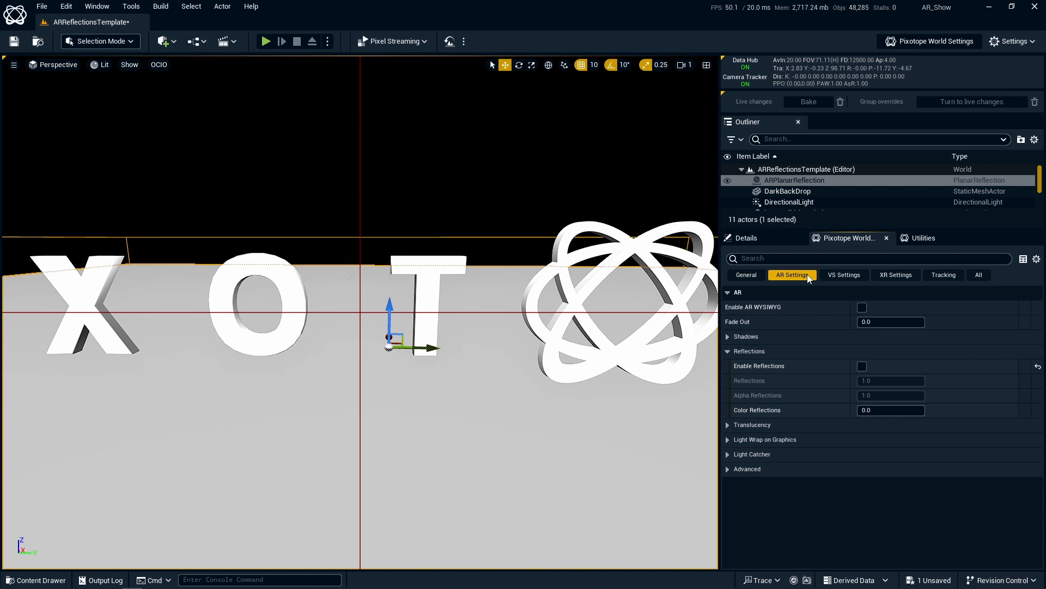
left_click(862, 308)
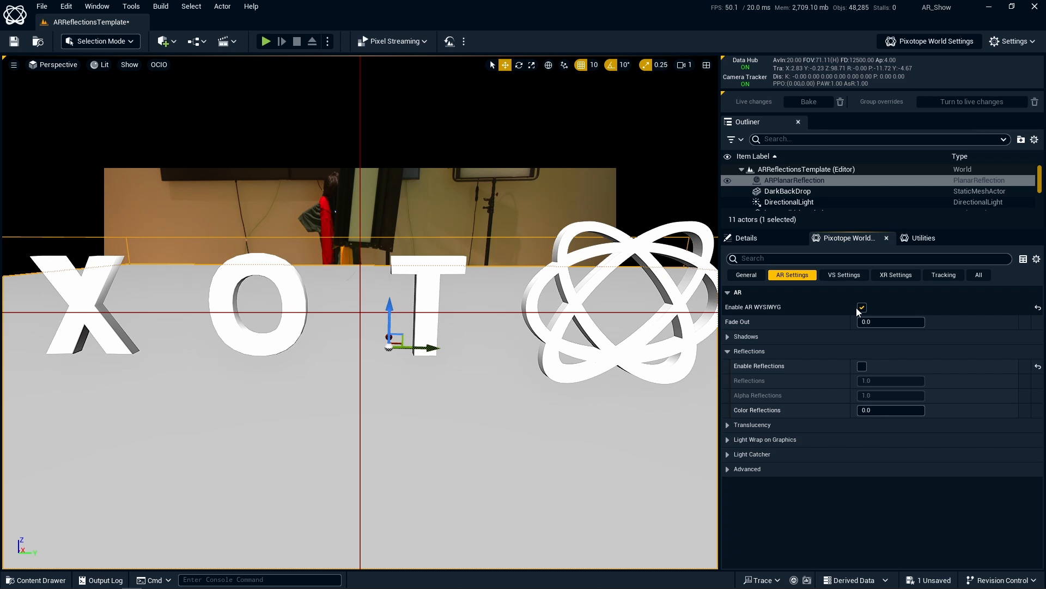
left_click(267, 42)
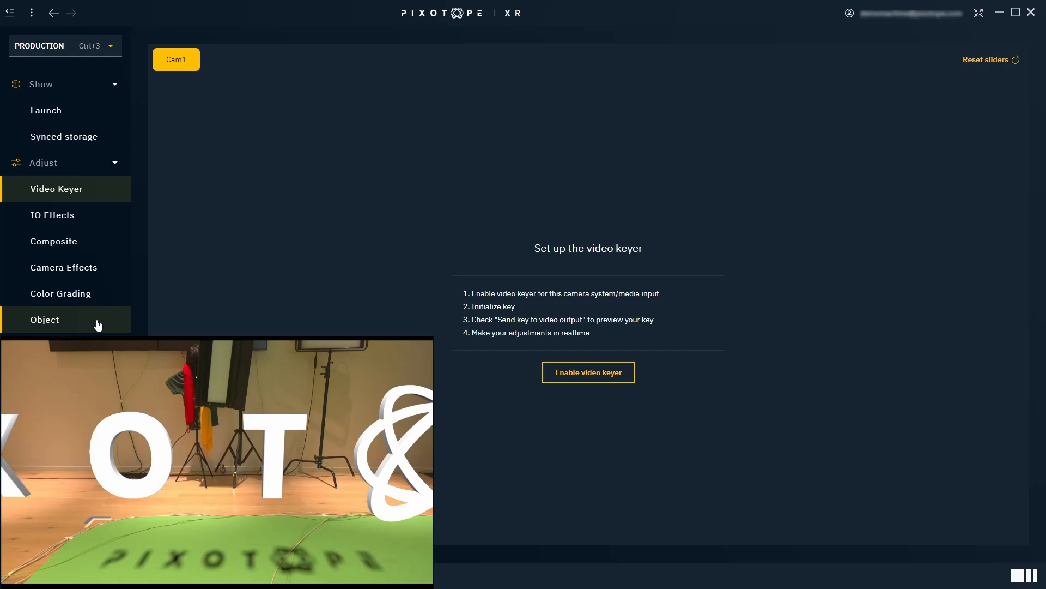
Step: Open the logo_solid_beveled object for live adjustment and set its Mobility property to MOVABLE
left_click(98, 323)
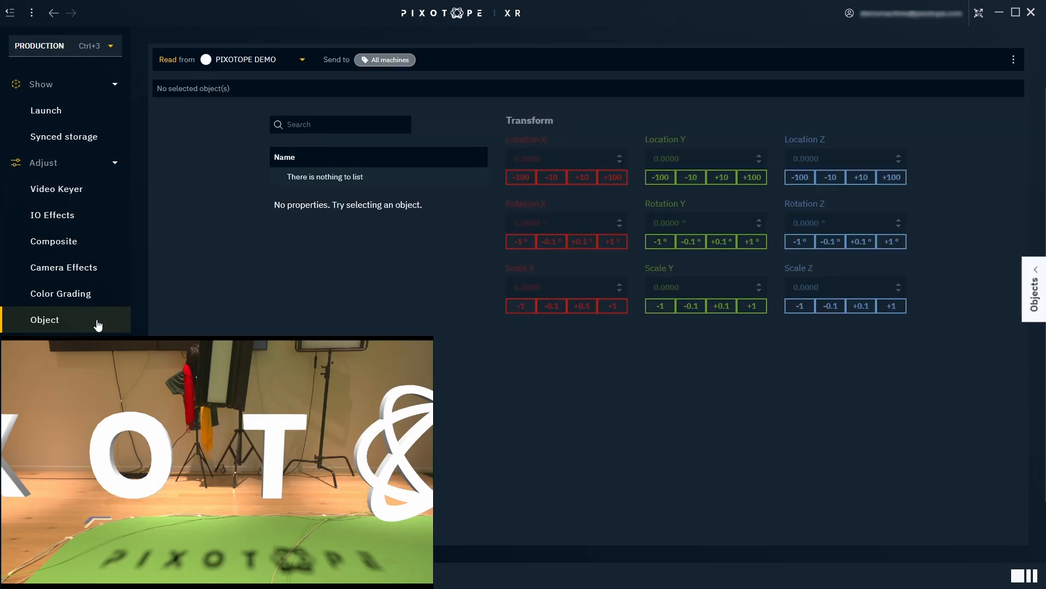
left_click(1041, 279)
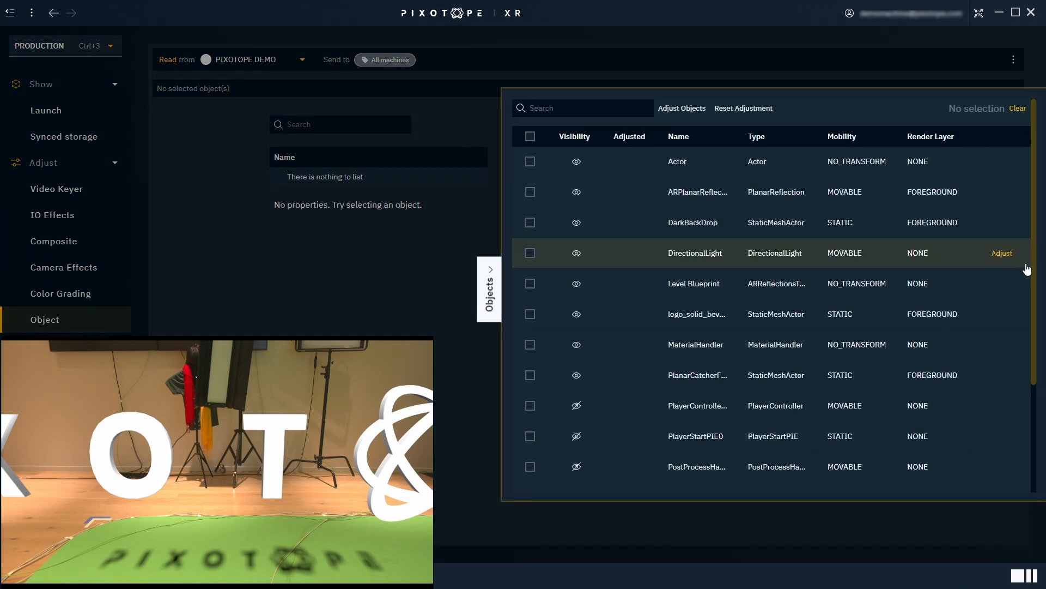
left_click(835, 321)
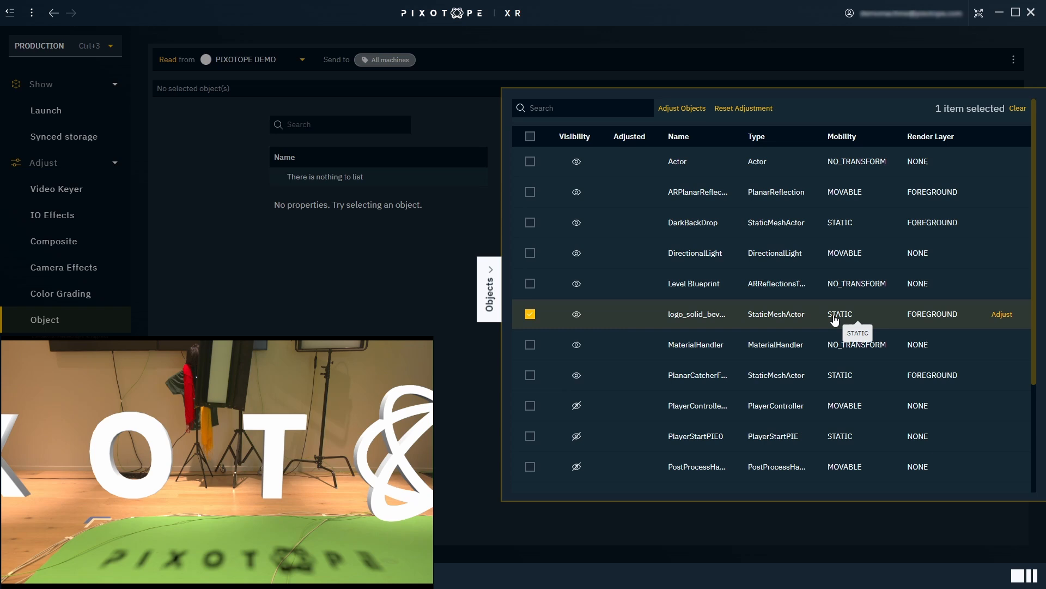
left_click(1001, 316)
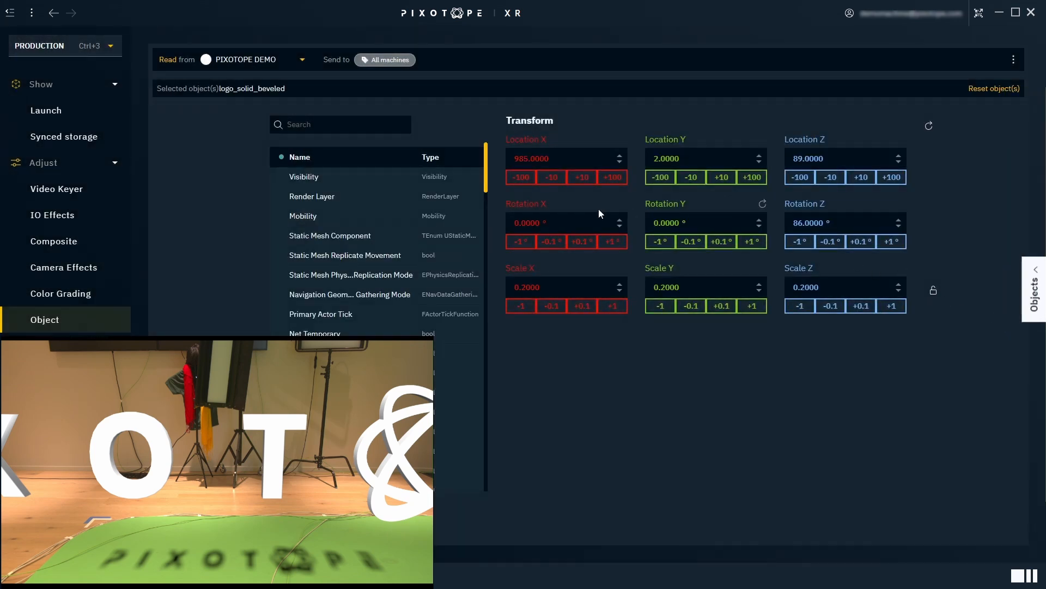
left_click(440, 220)
left_click(577, 357)
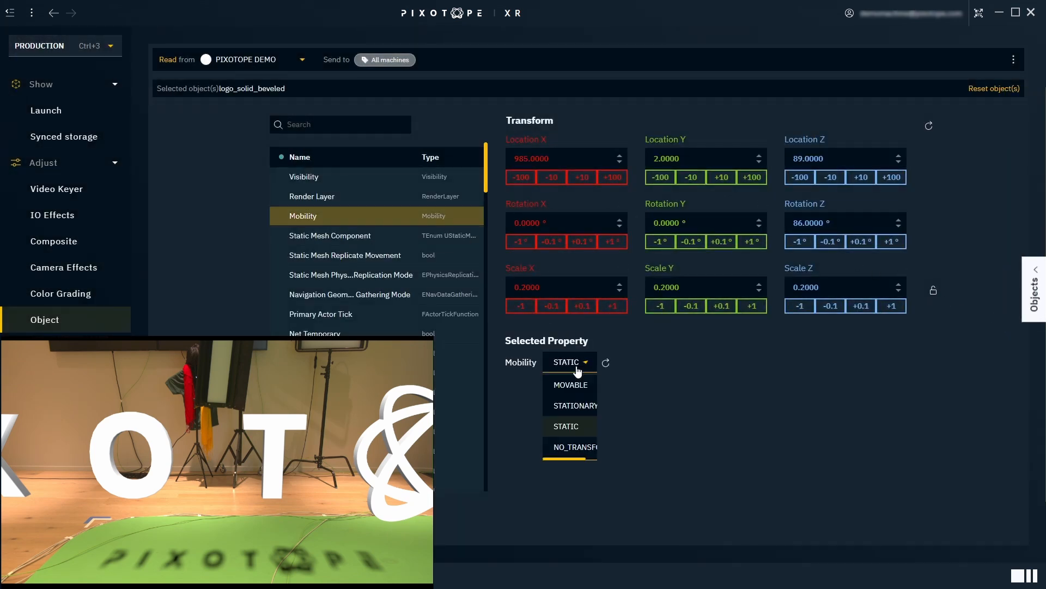
left_click(572, 384)
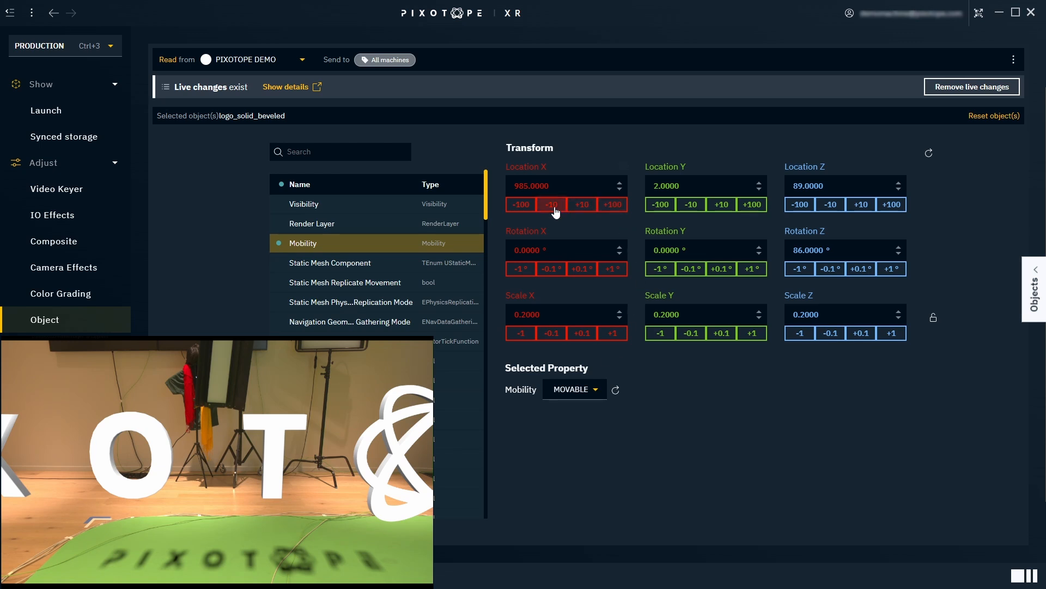
Step: Move the logo_solid_beveled object along X in increments of 10 until its Location X is 1085
left_click(583, 207)
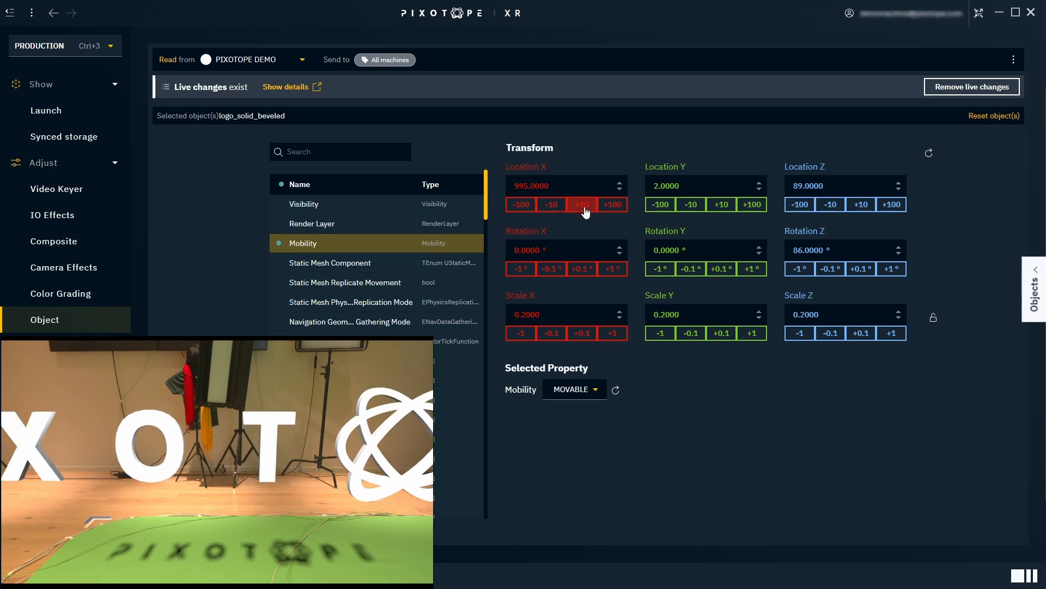
left_click(584, 206)
left_click(584, 206)
left_click(585, 205)
left_click(582, 204)
left_click(582, 204)
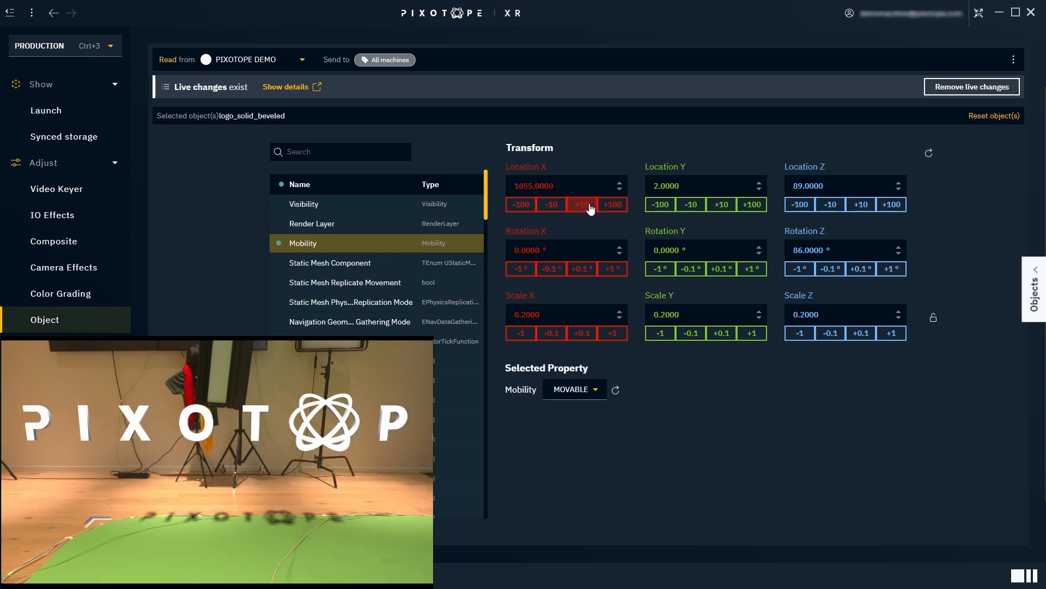
left_click(582, 204)
left_click(582, 204)
left_click(582, 204)
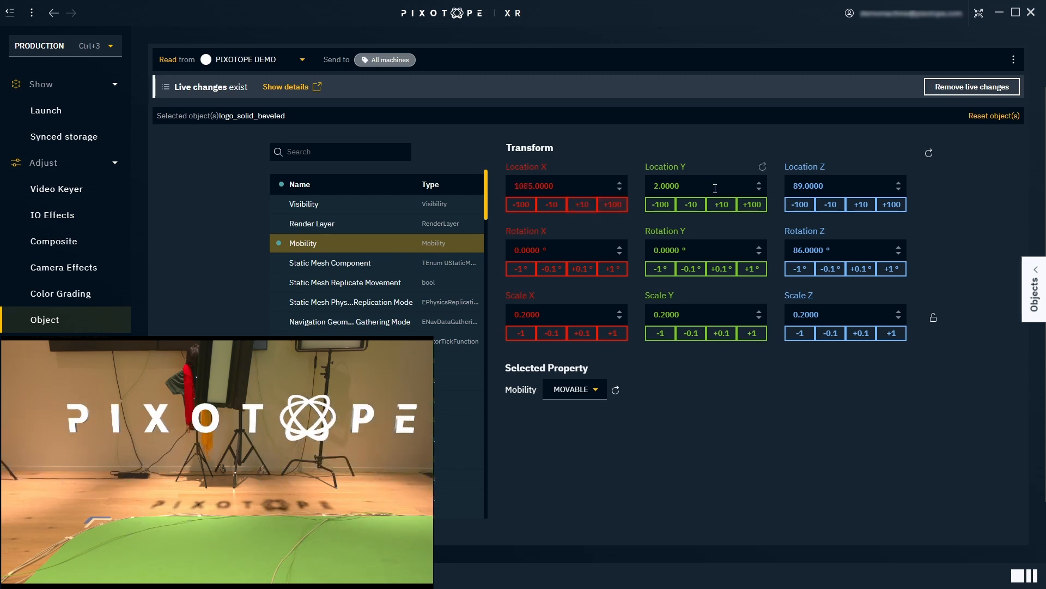
Step: Lower the logo_solid_beveled object in increments of 10 to a Location Z of 49
left_click(831, 204)
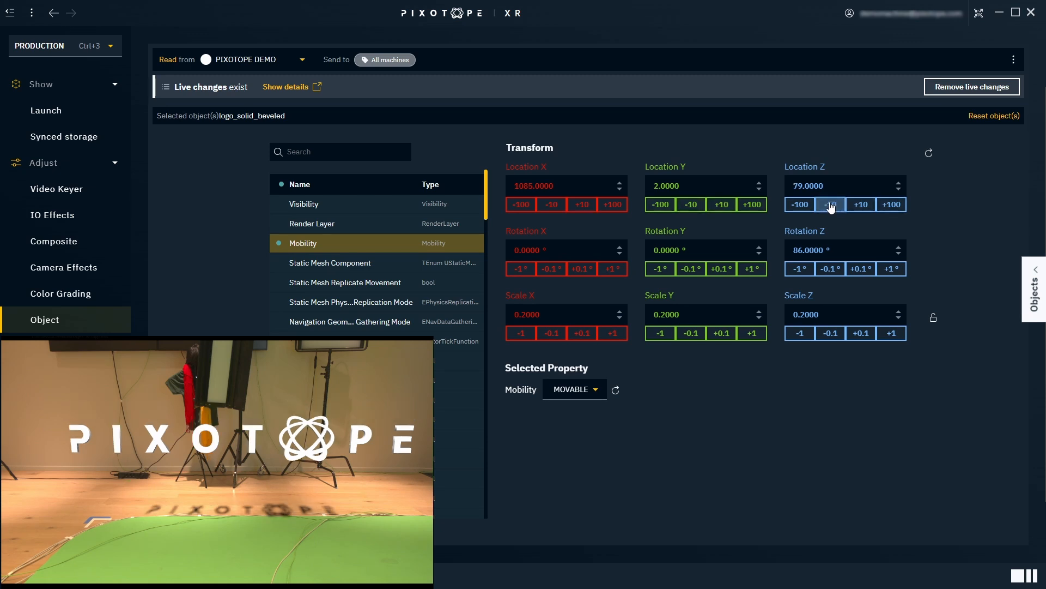
left_click(831, 204)
left_click(831, 204)
left_click(831, 204)
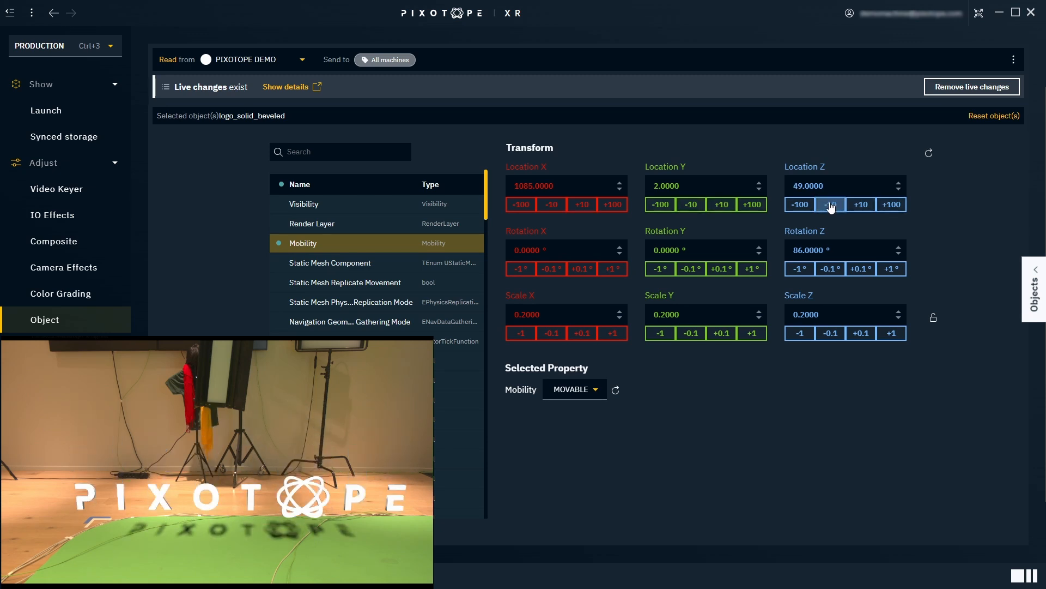
Step: Push the logo_solid_beveled object further along X in increments of 10 to a Location X of 1145
left_click(587, 208)
left_click(587, 207)
left_click(588, 207)
left_click(587, 207)
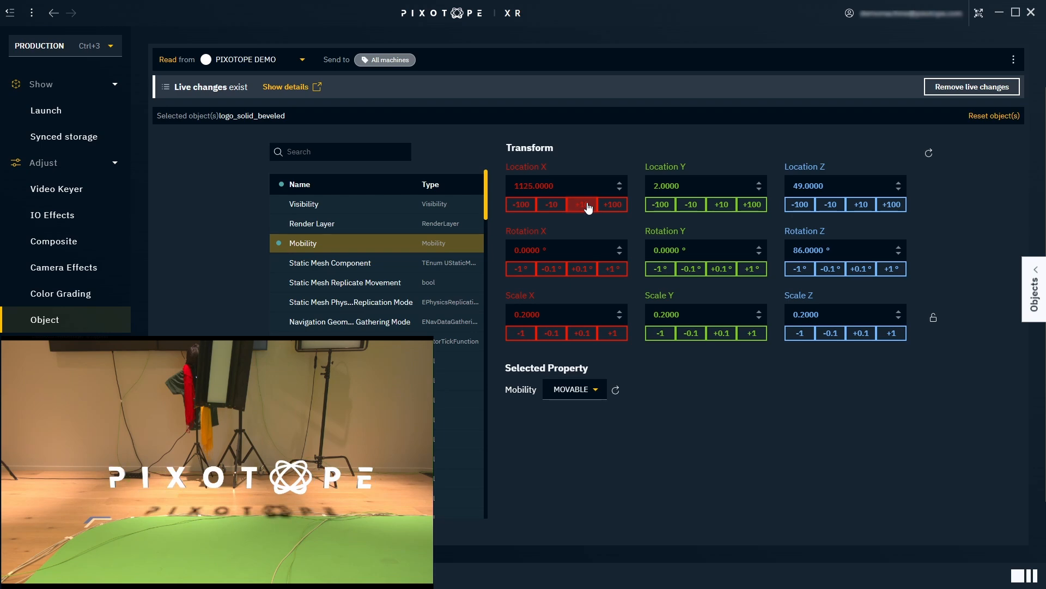
left_click(587, 208)
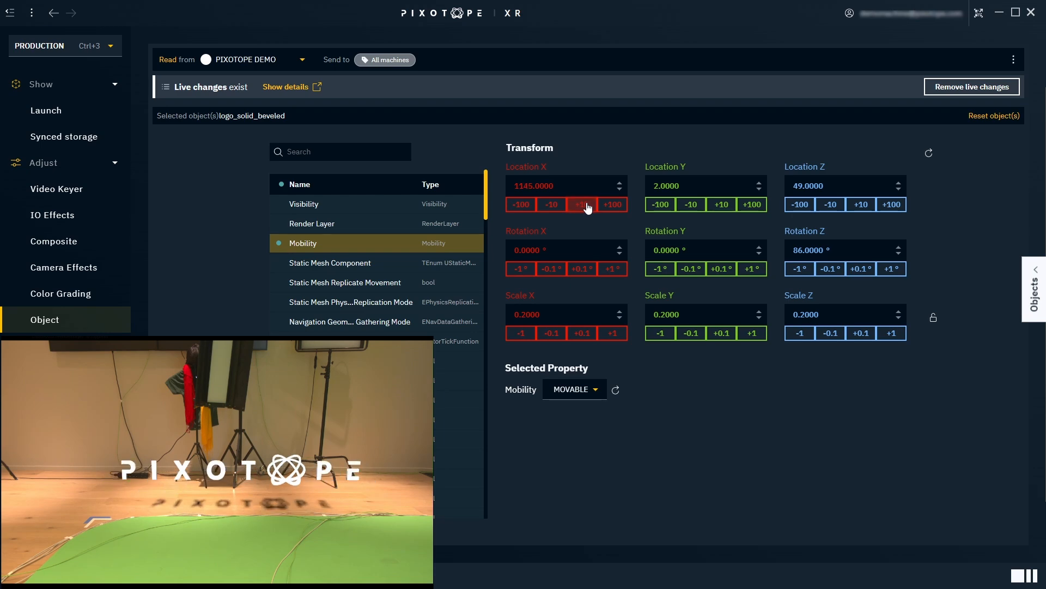